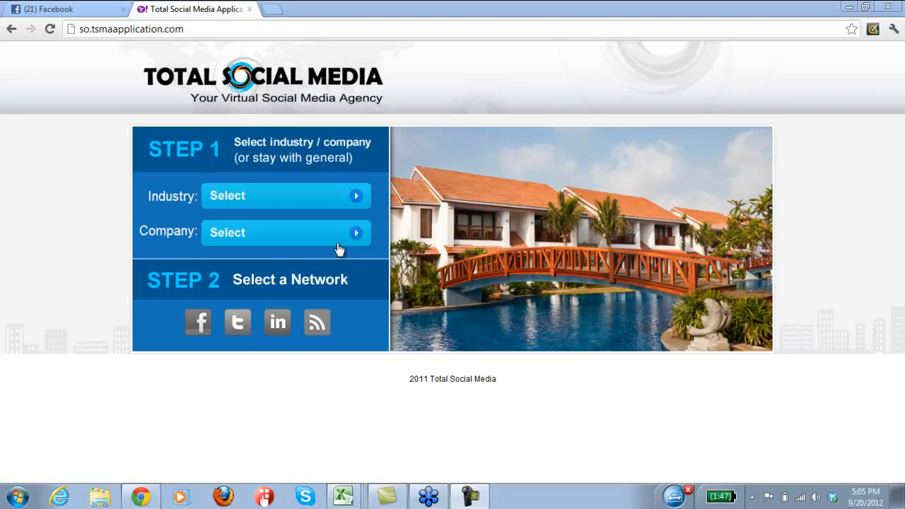
Choose the General industry and the Facebook network to enter the Total Social Media dashboard.
click(332, 198)
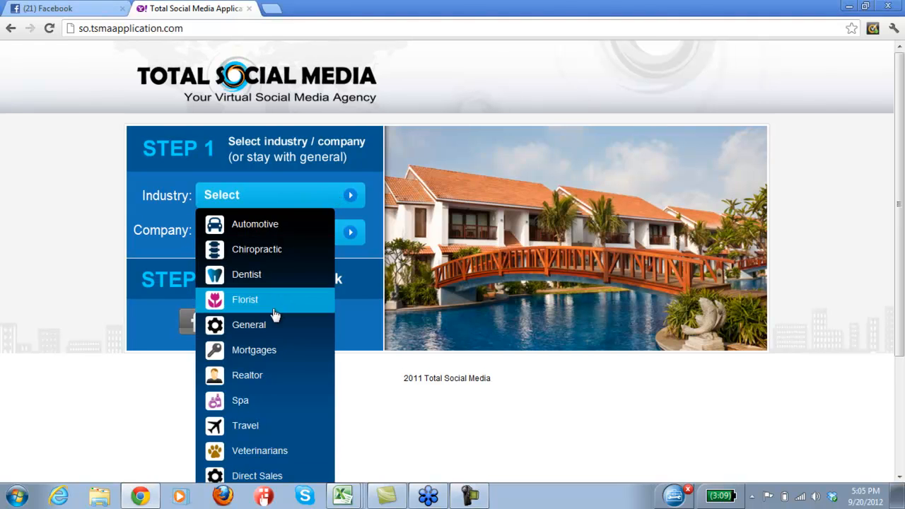
click(261, 326)
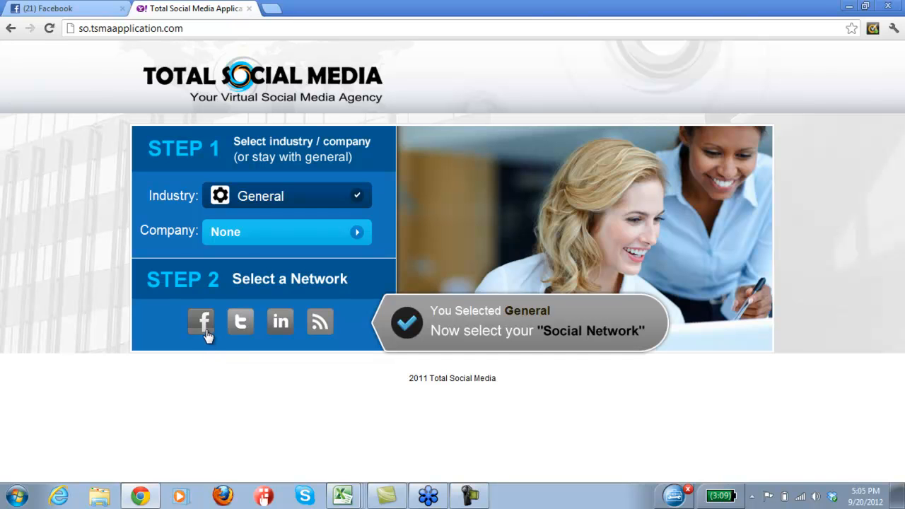
click(203, 324)
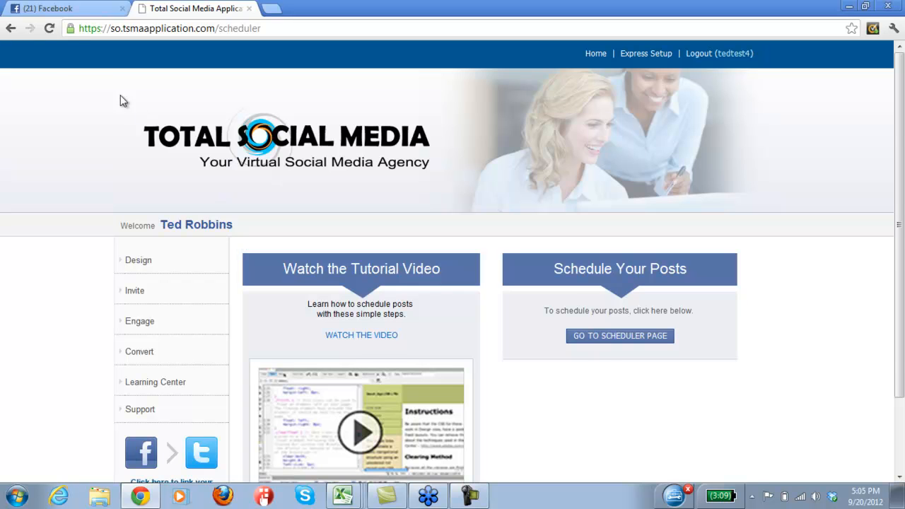
View the personal Facebook profile in the other tab and return to the Total Social Media dashboard.
click(76, 12)
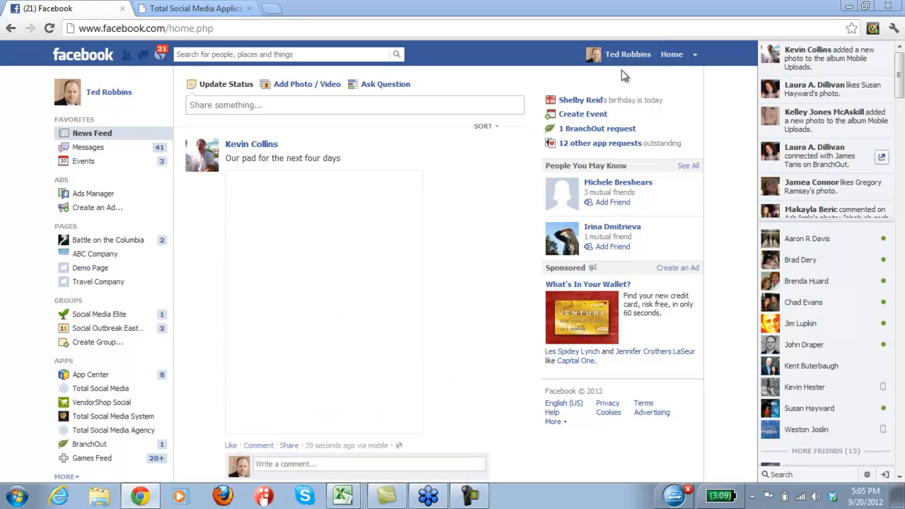
click(627, 55)
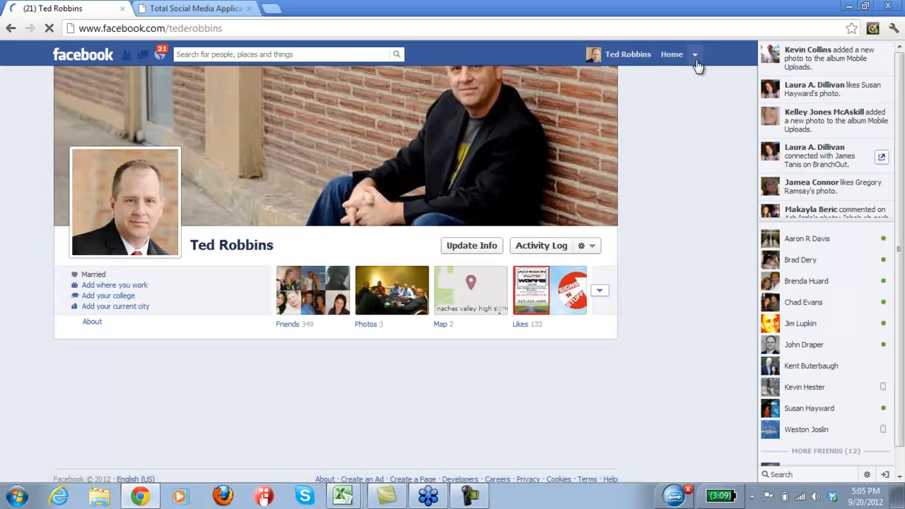
click(193, 9)
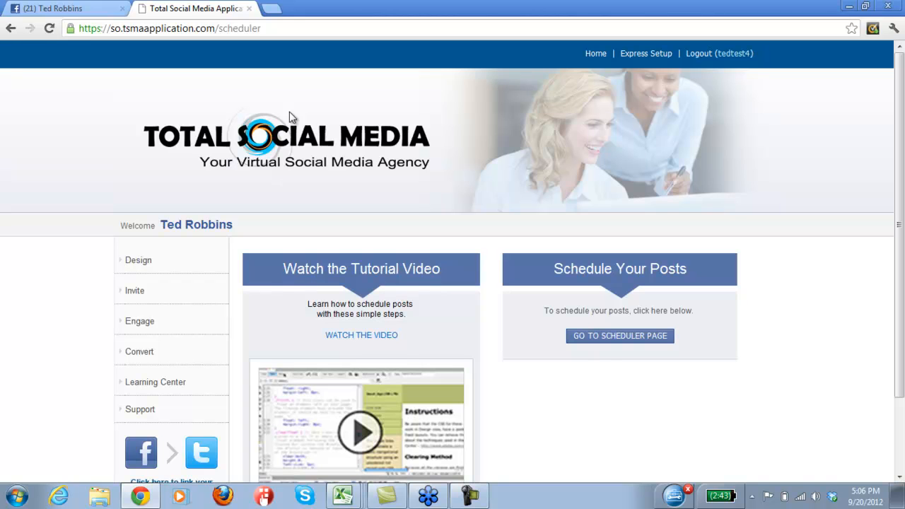
Expand the dashboard's Design section and switch Facebook to act as the ABC Company page.
click(140, 265)
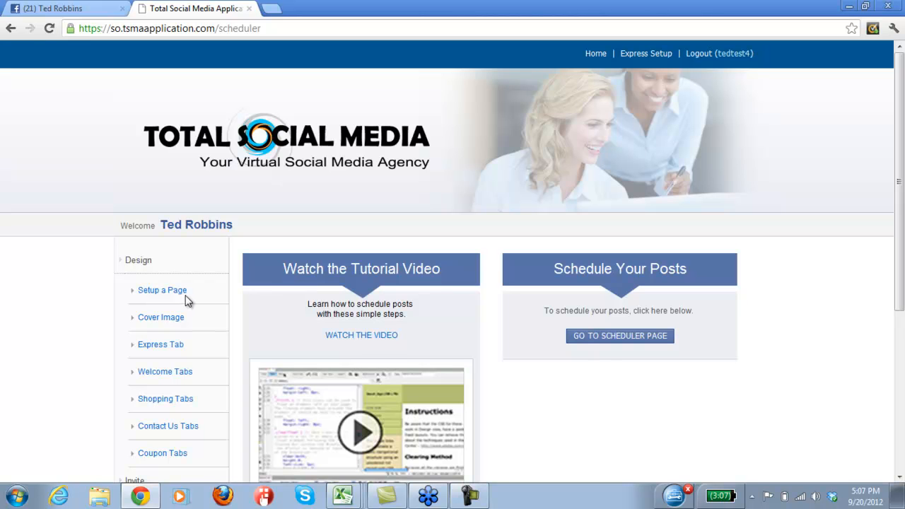
click(92, 13)
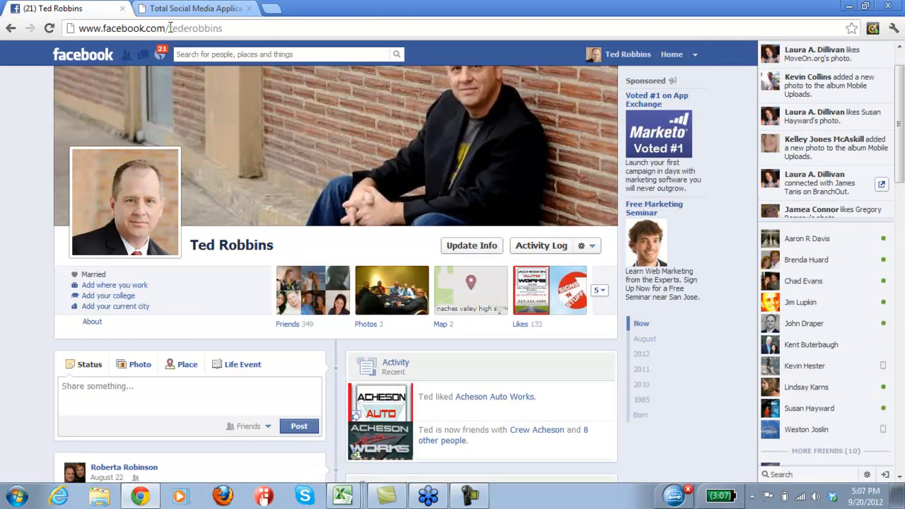
click(696, 55)
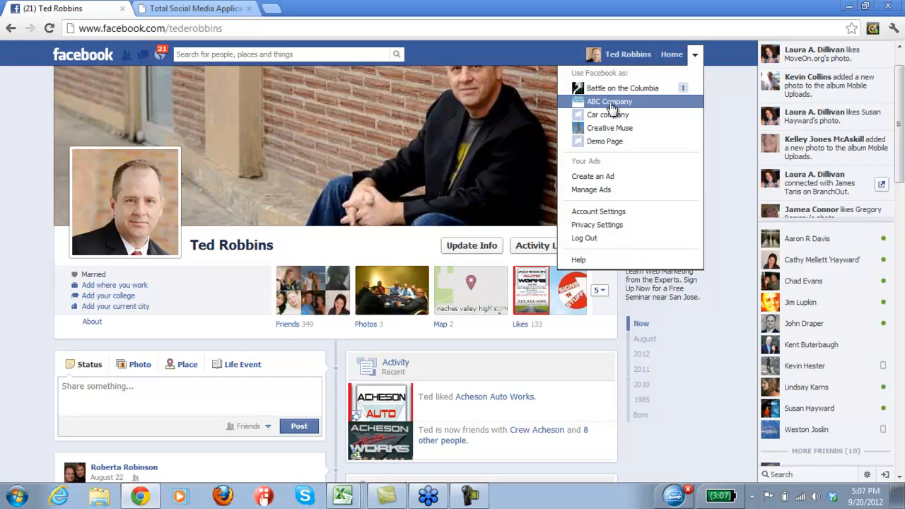
click(611, 104)
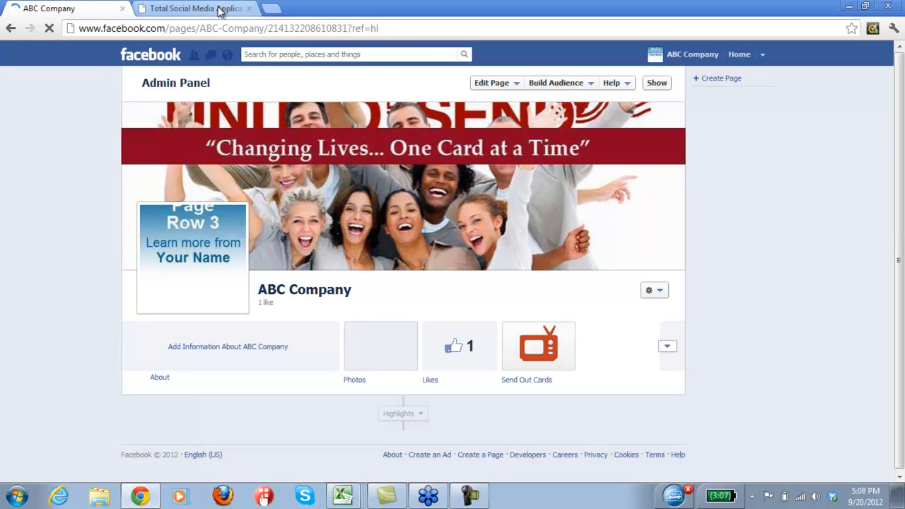
Open Setup a Page, continue as the personal account, and close the Create a Page window.
click(212, 9)
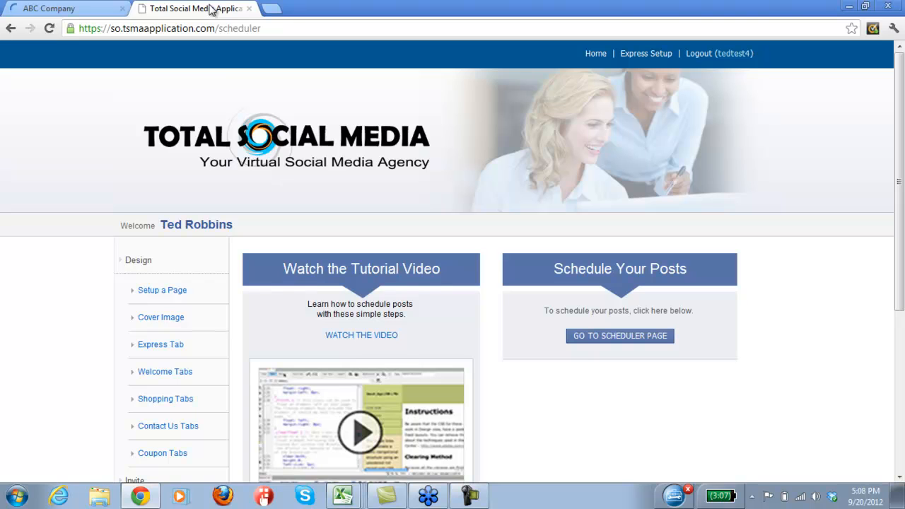
click(173, 292)
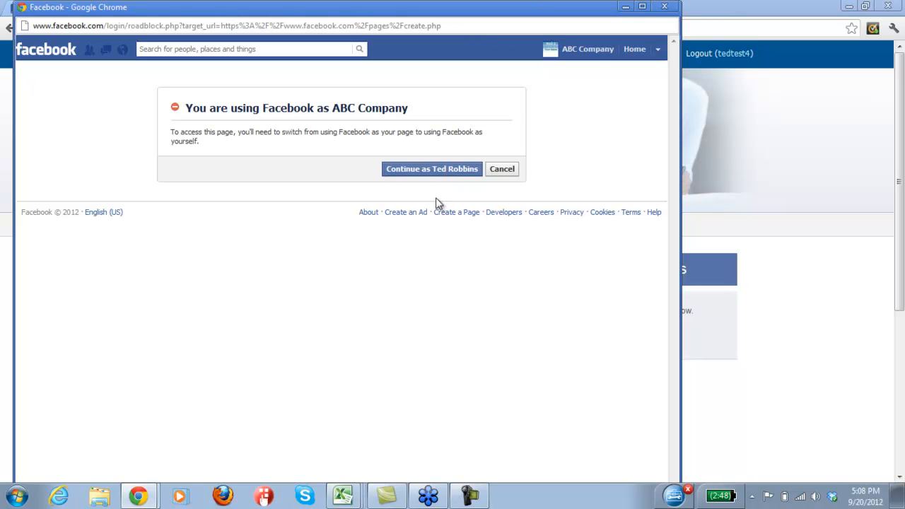
click(446, 174)
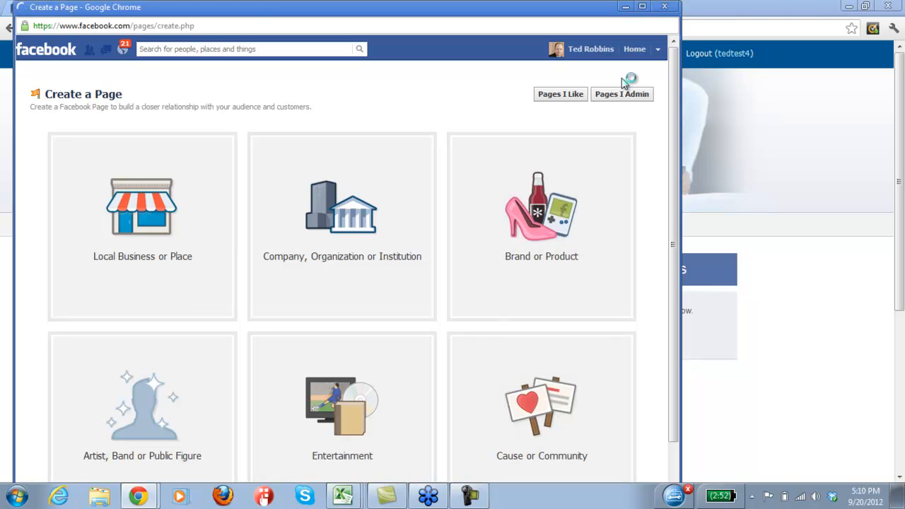
click(665, 8)
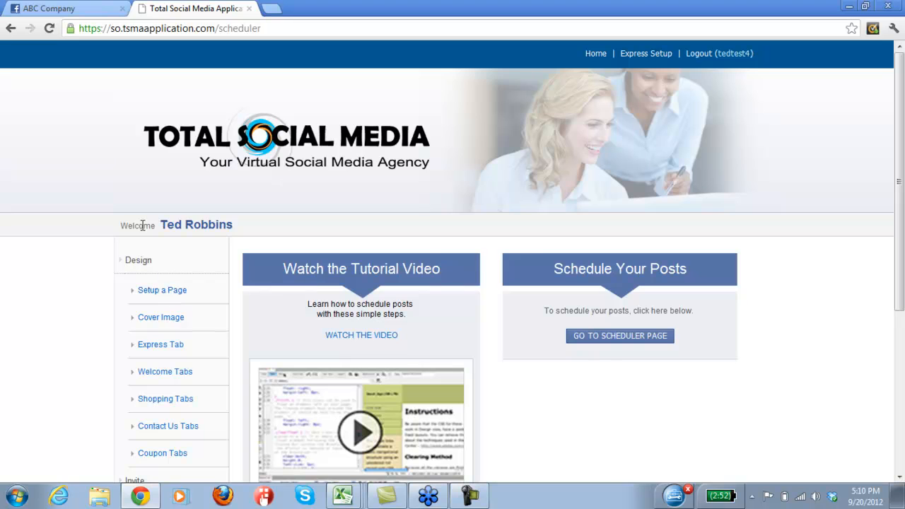
Switch Facebook from the personal account back to using the ABC Company page.
click(49, 13)
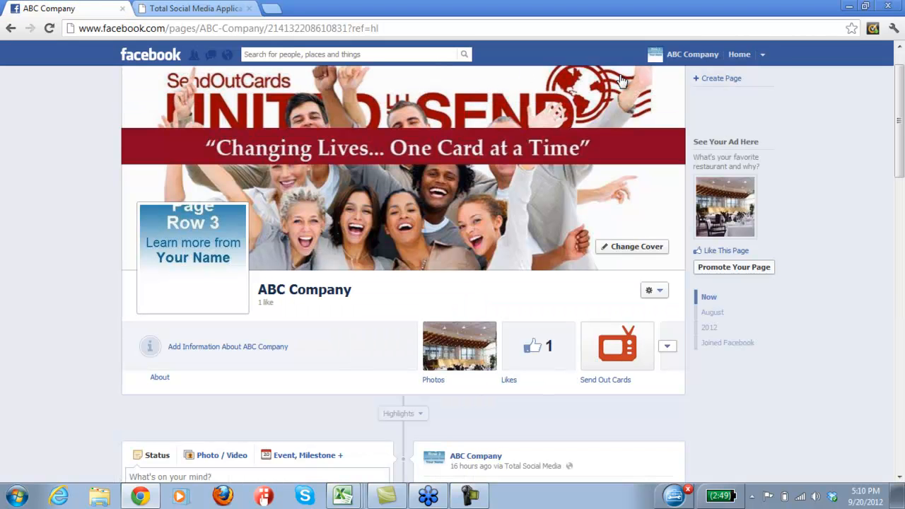
click(762, 54)
click(689, 90)
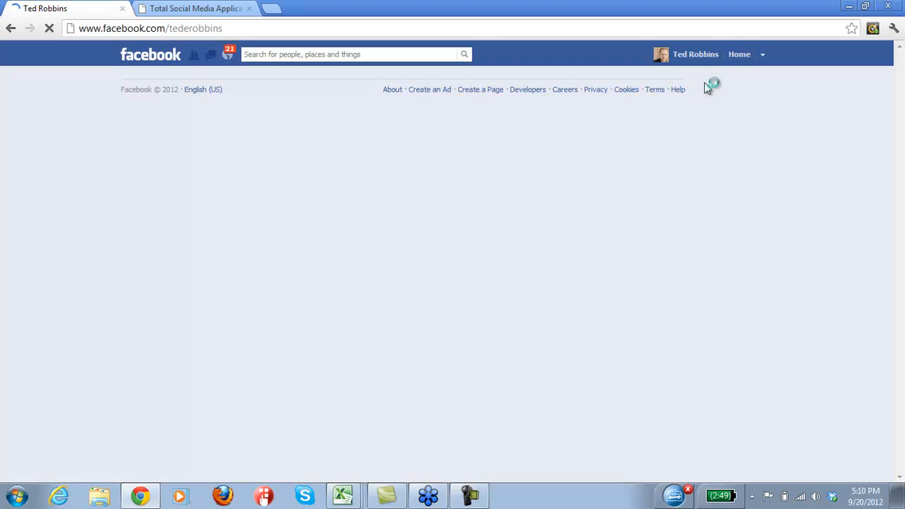
click(763, 57)
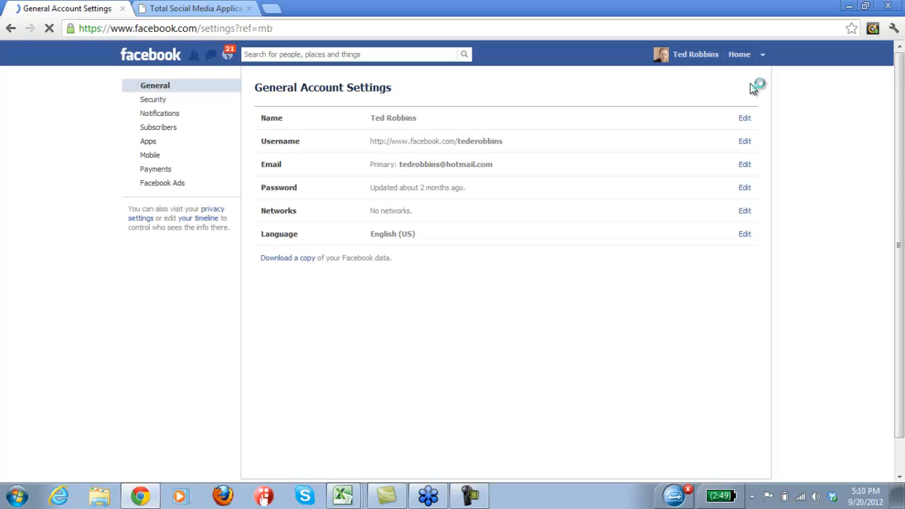
click(703, 62)
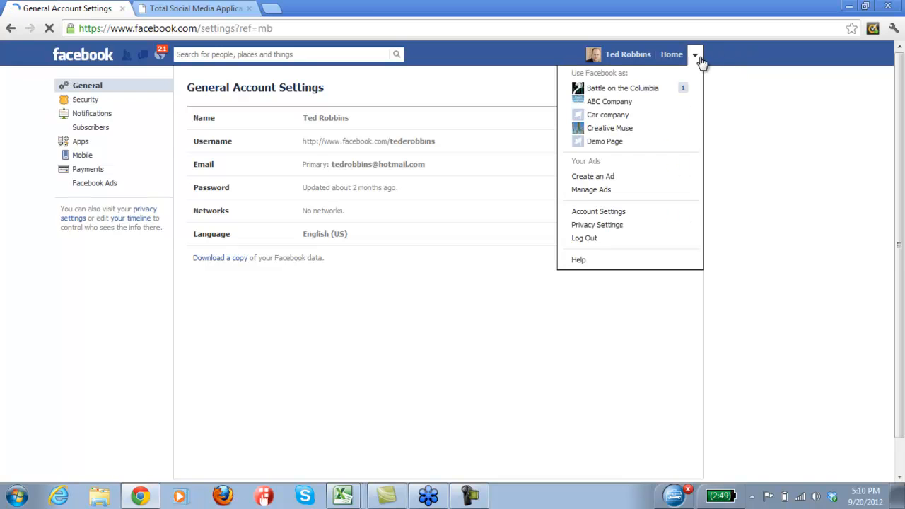
click(628, 103)
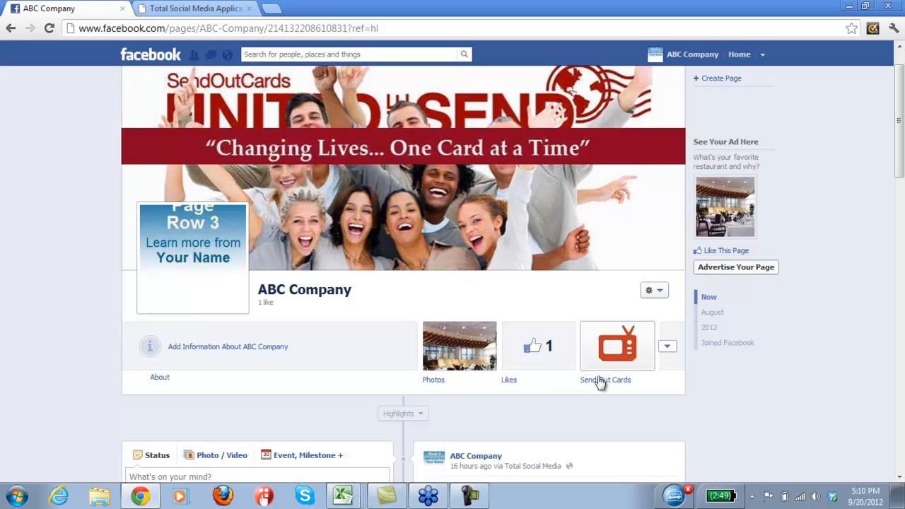
Browse the ABC Company page's photos and return to the page timeline.
click(465, 340)
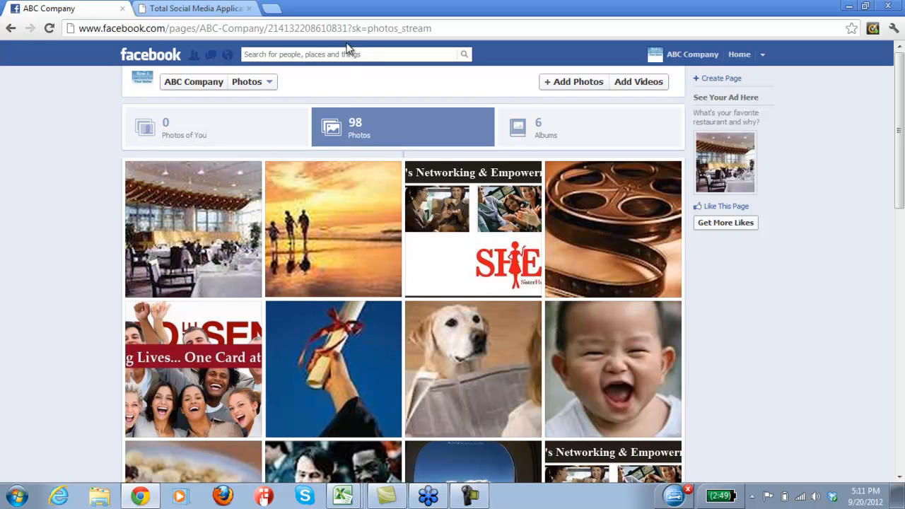
drag(347, 28, 75, 34)
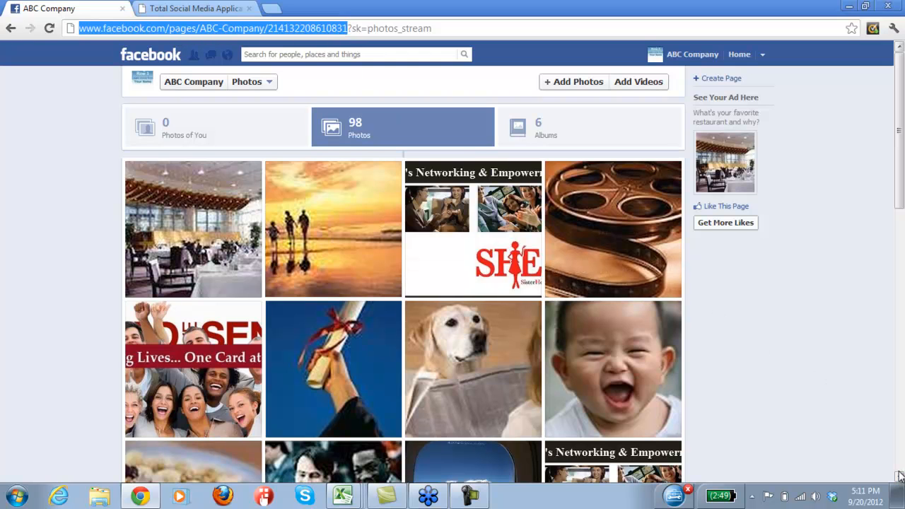
scroll(899, 475, down, 10)
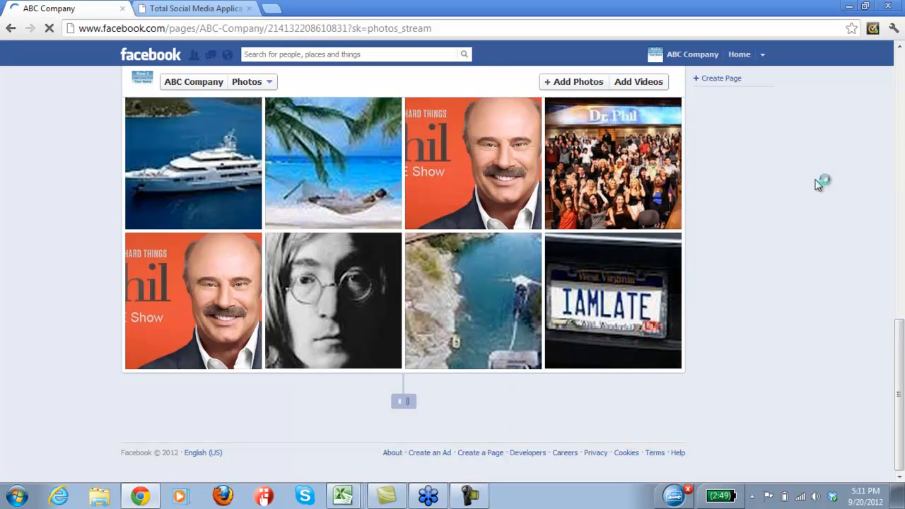
scroll(896, 326, down, 5)
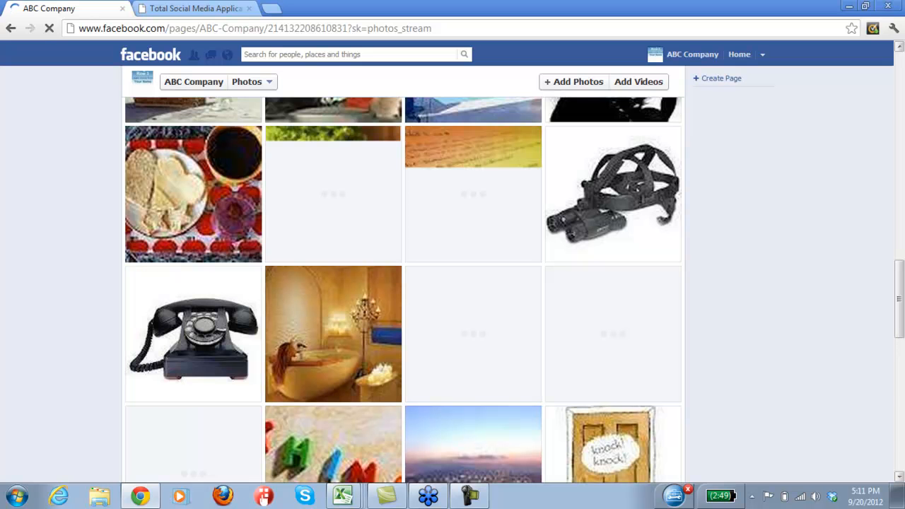
click(900, 237)
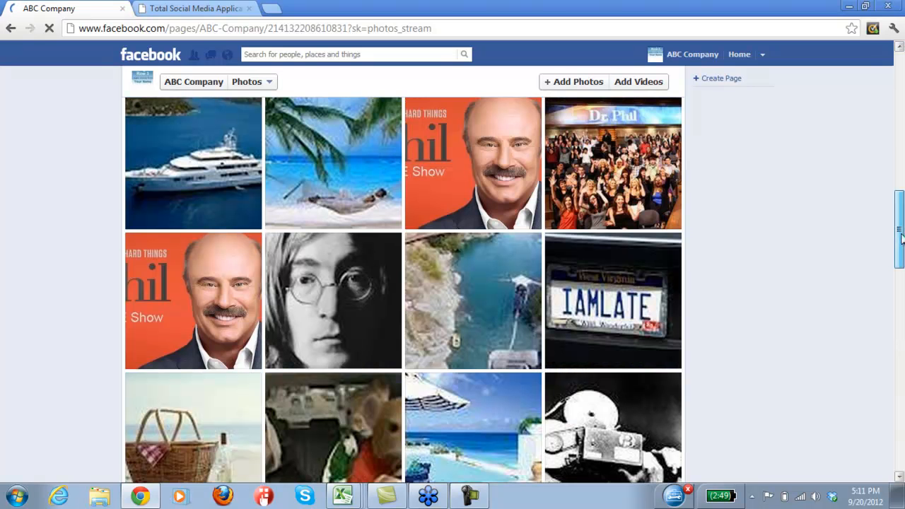
drag(901, 240, 901, 133)
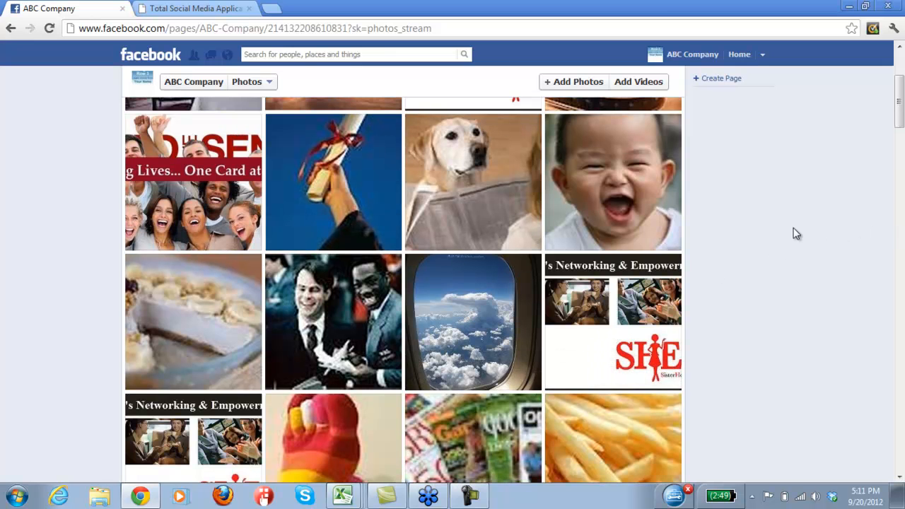
scroll(796, 233, up, 3)
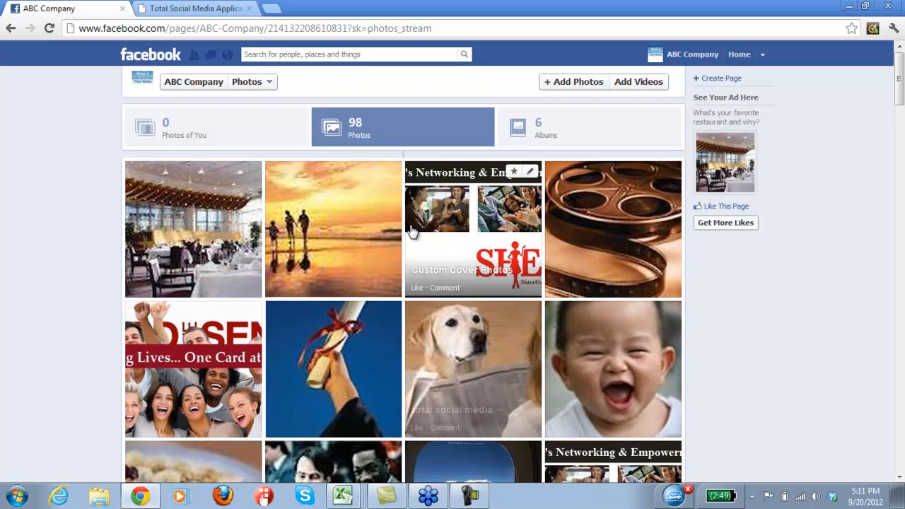
click(210, 87)
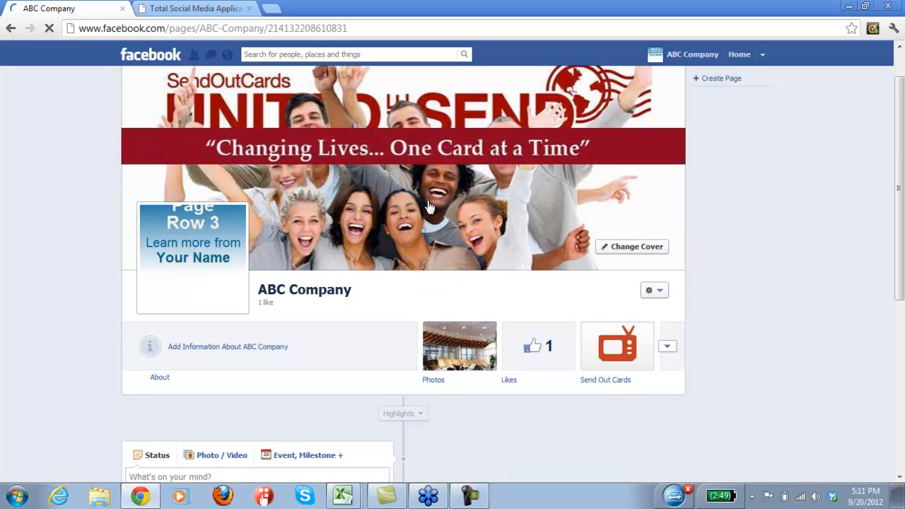
Change the page cover to the Dr. Phil banner chosen from the page's photos and save the changes.
click(637, 249)
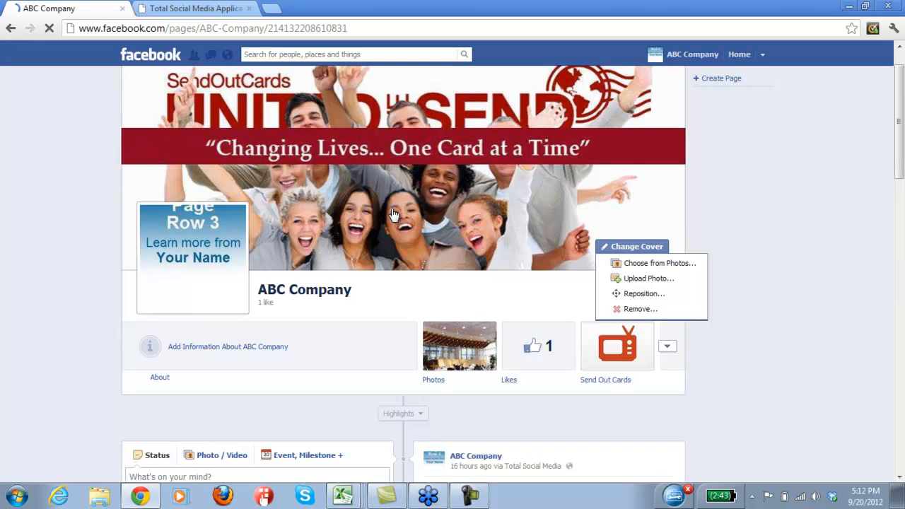
click(400, 290)
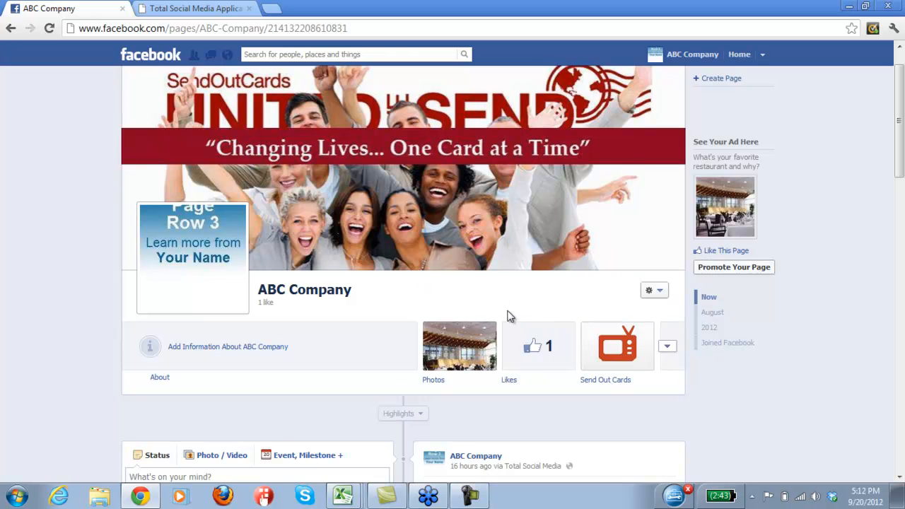
mouse_move(532, 239)
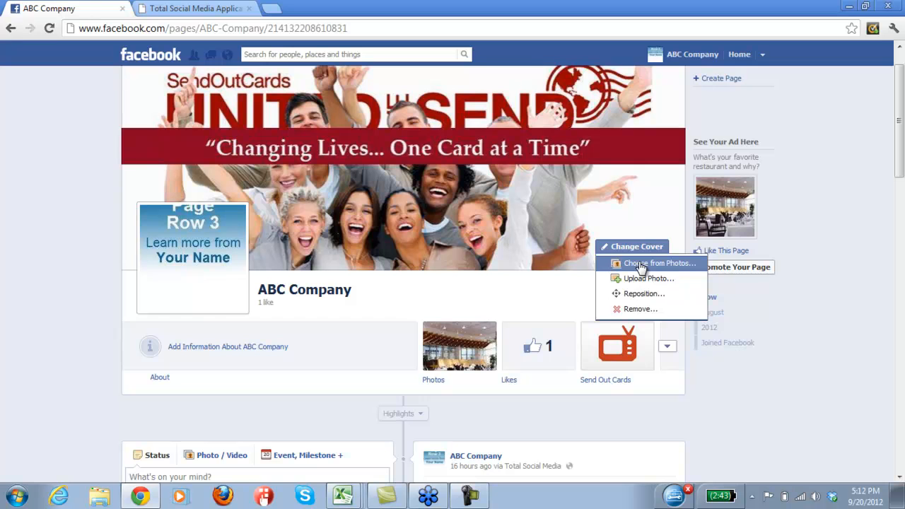
click(642, 265)
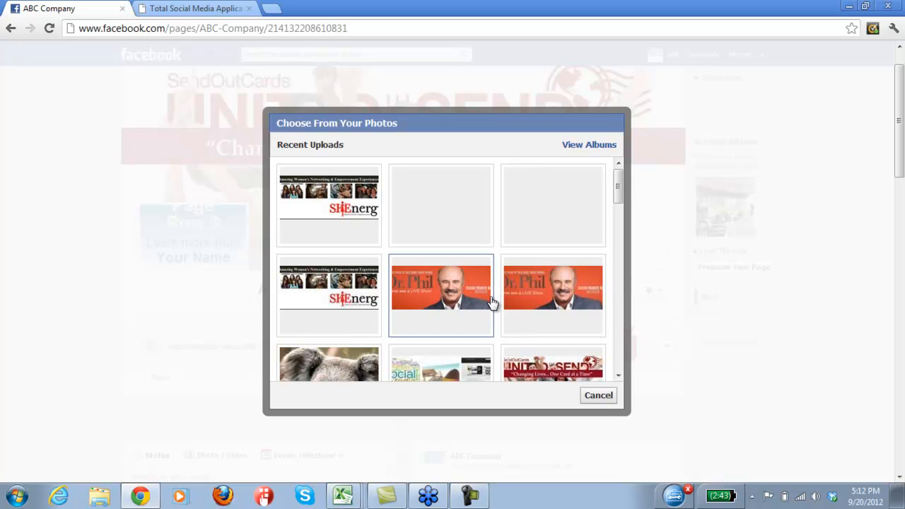
click(556, 305)
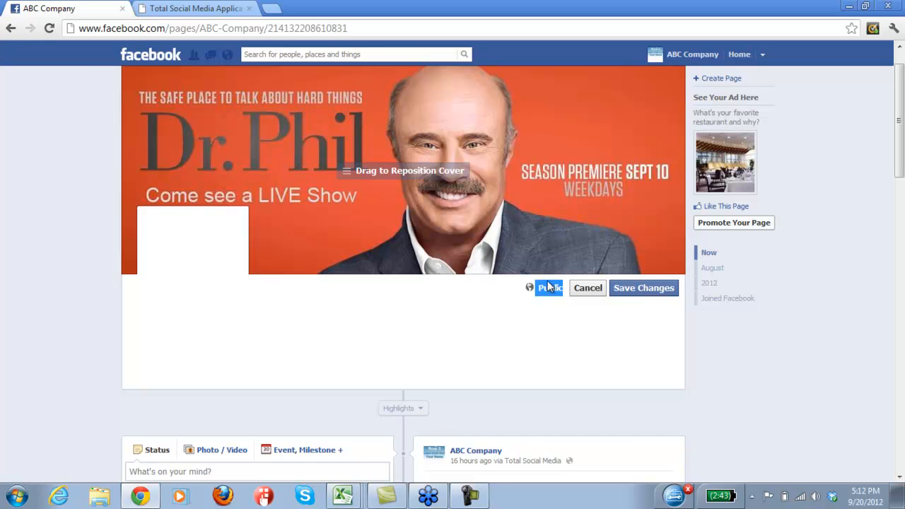
click(628, 299)
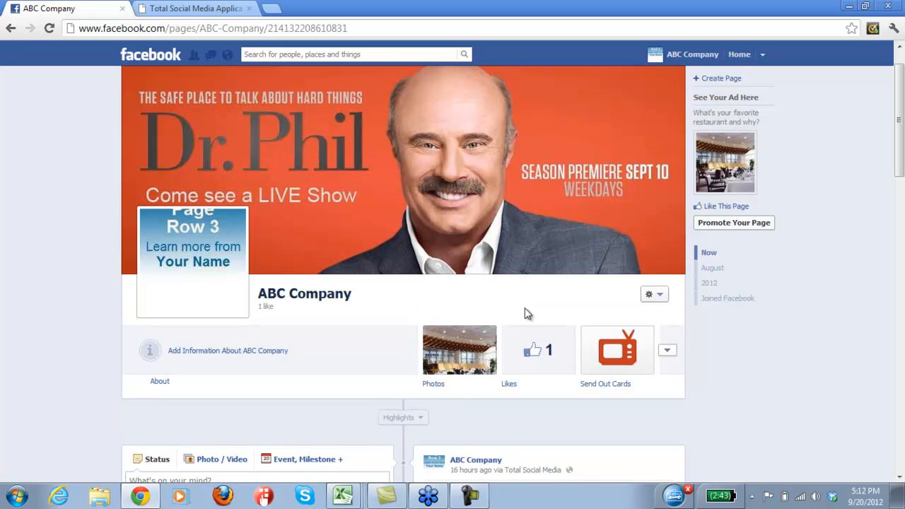
Expand the page's app row and open the Send Out Cards tab.
click(669, 354)
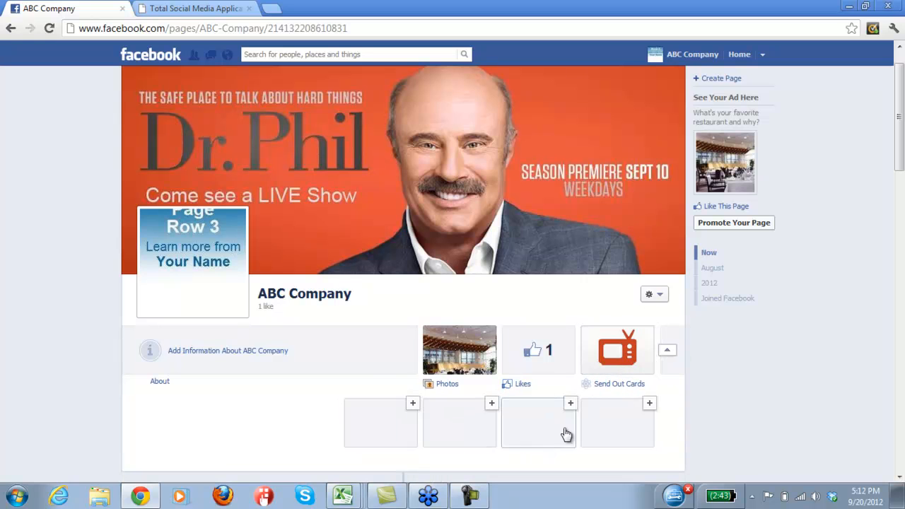
click(617, 365)
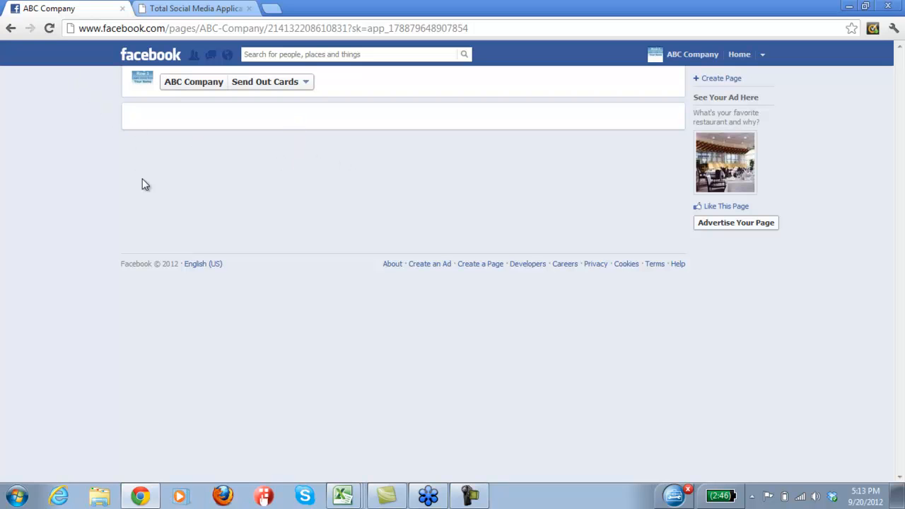
Switch to the Total Social Media application and open the Welcome Tabs section under Design.
click(50, 28)
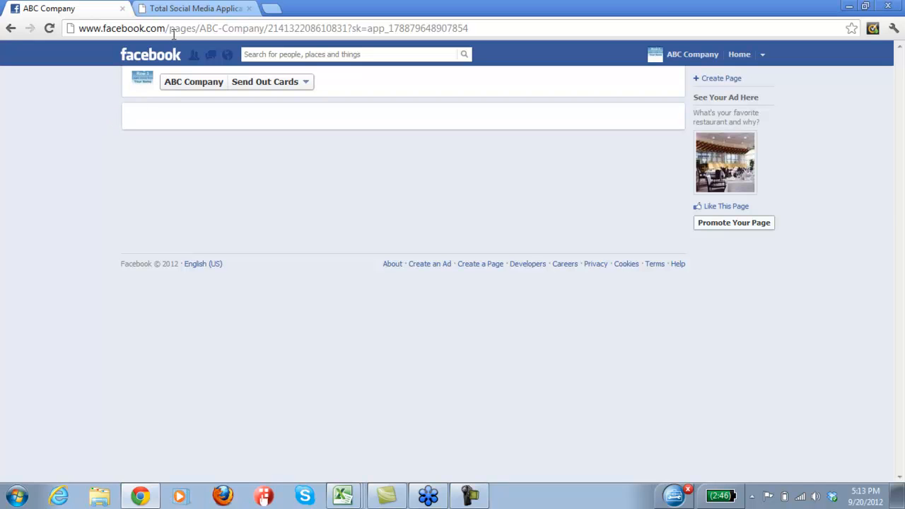
click(195, 10)
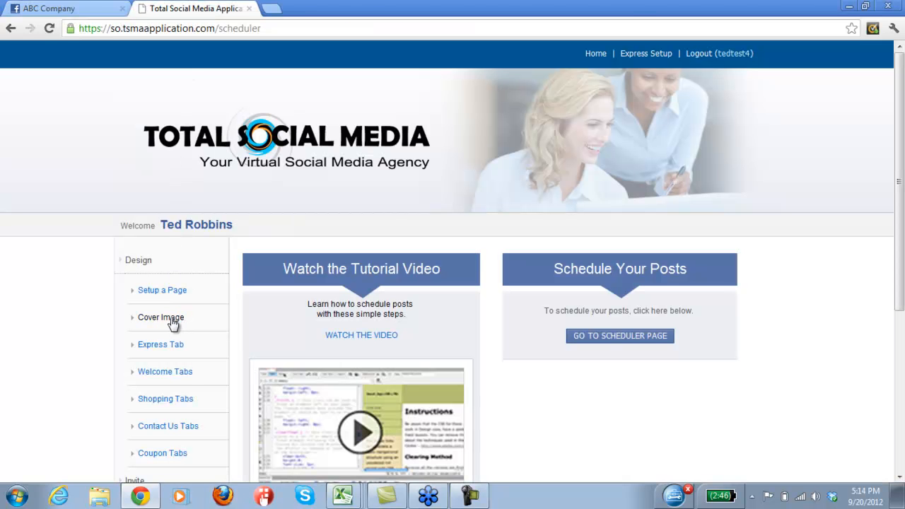
click(182, 375)
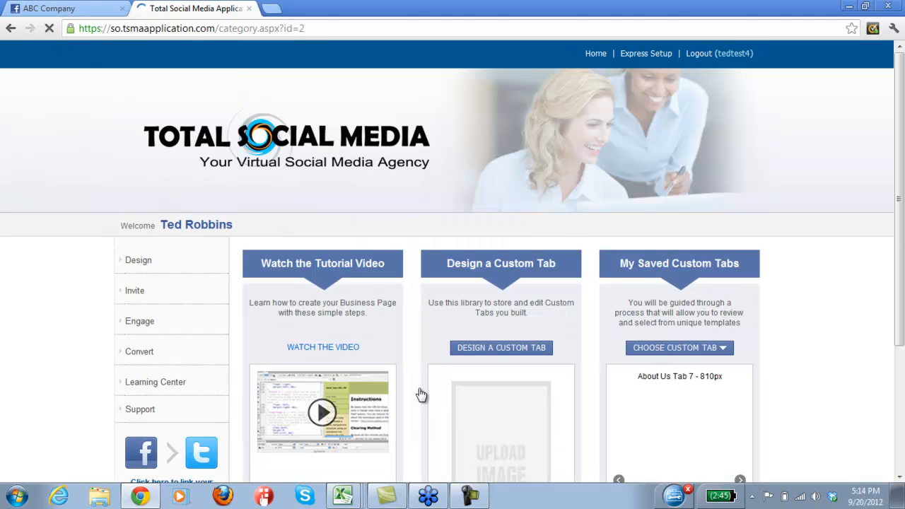
Page through the saved custom tabs carousel to find the Dr Phil tab.
scroll(780, 424, down, 1)
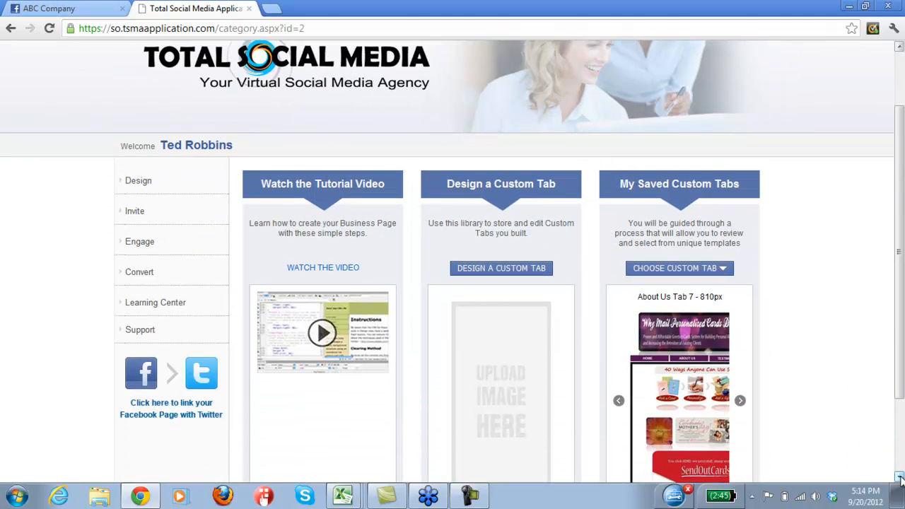
click(740, 402)
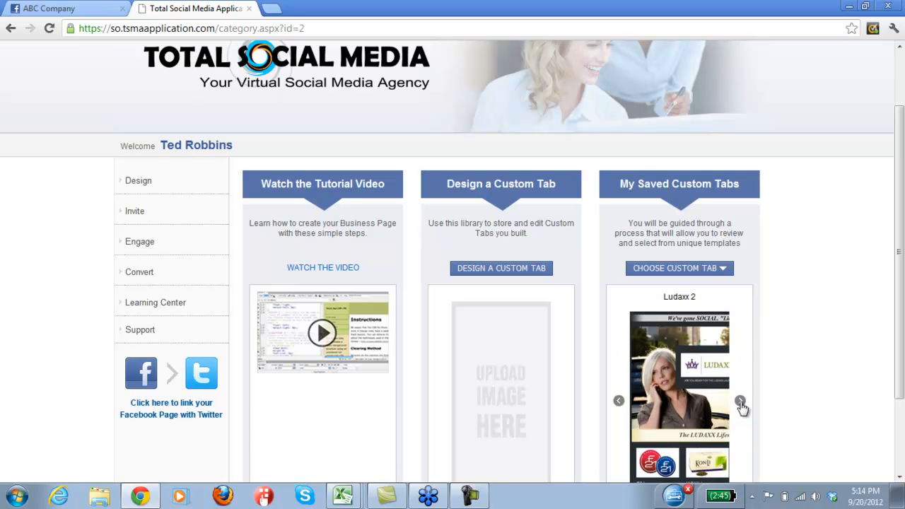
click(740, 402)
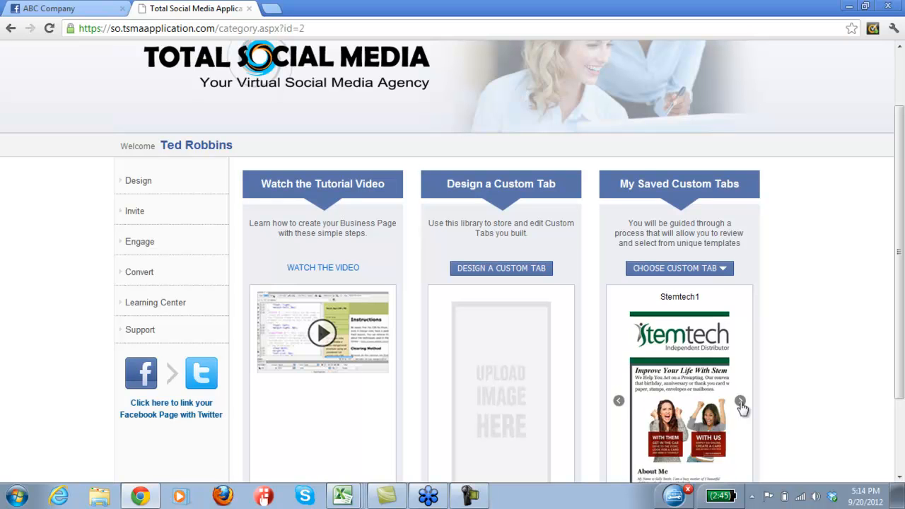
click(740, 402)
click(740, 402)
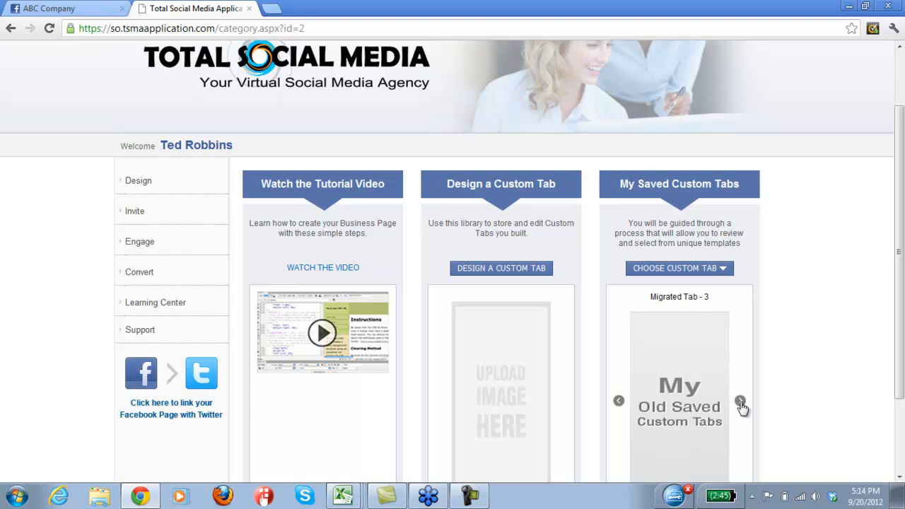
click(740, 403)
click(741, 402)
click(740, 402)
click(741, 403)
click(740, 402)
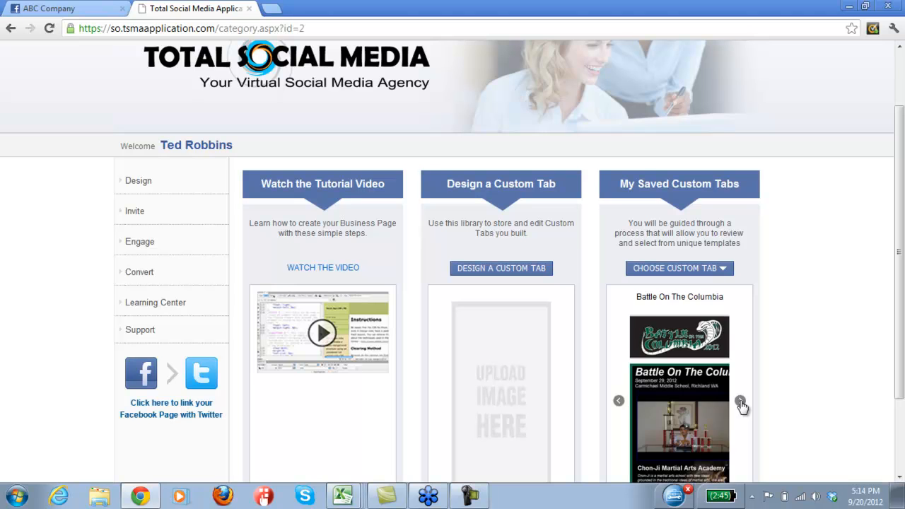
click(740, 402)
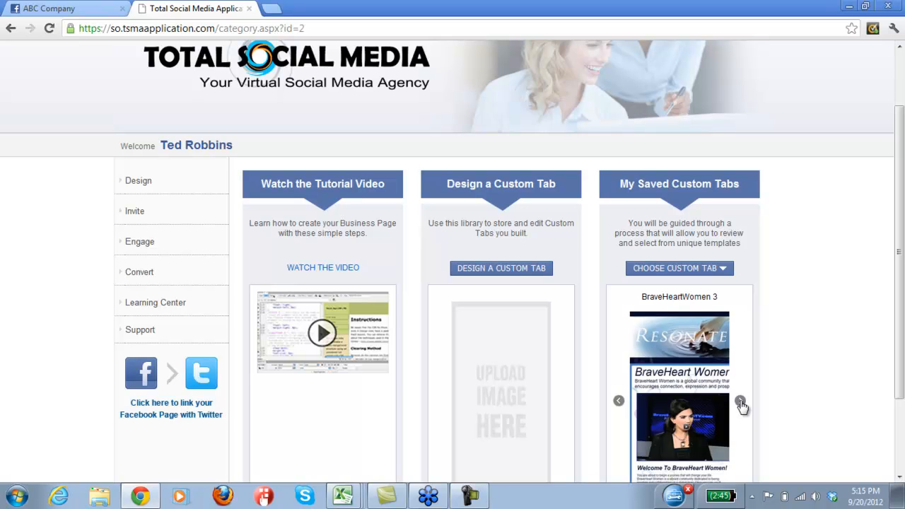
click(740, 402)
click(741, 402)
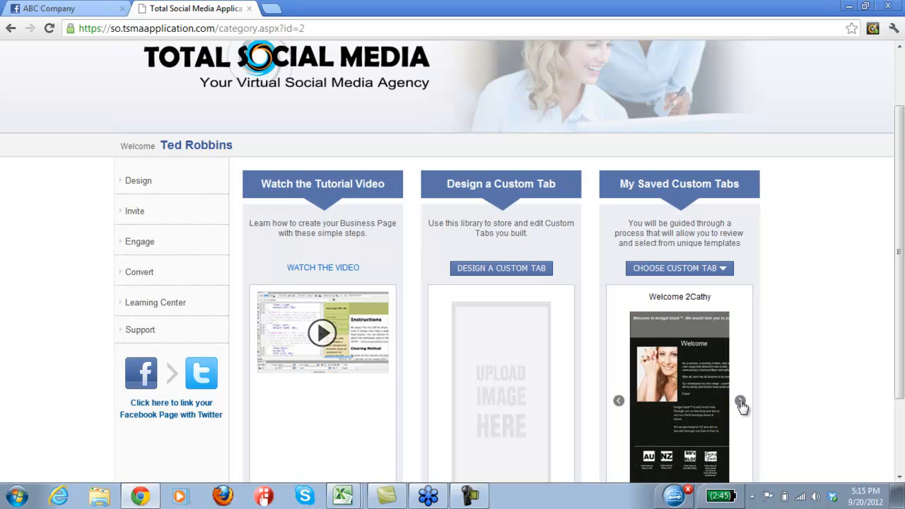
click(740, 403)
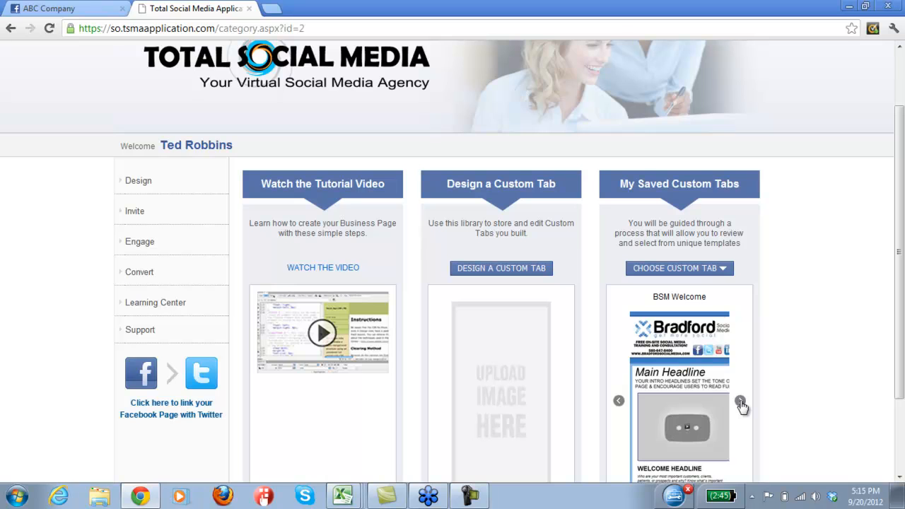
click(740, 403)
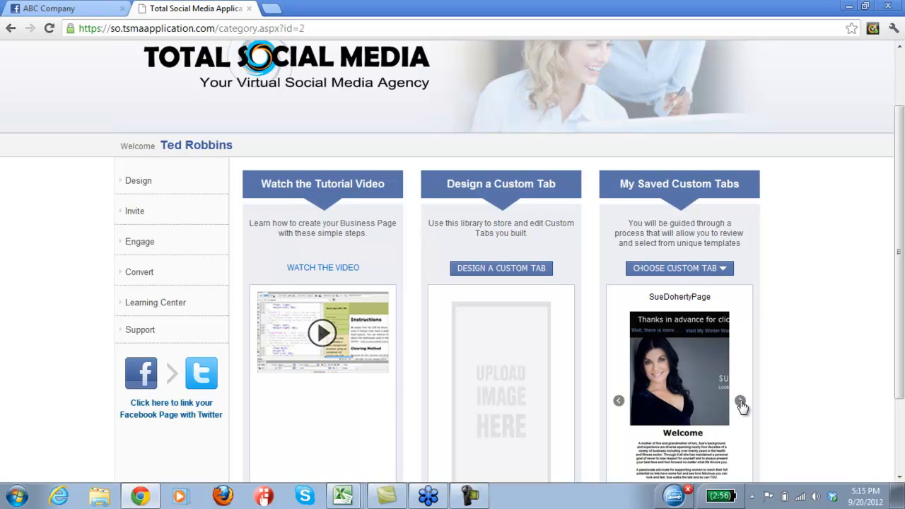
click(740, 402)
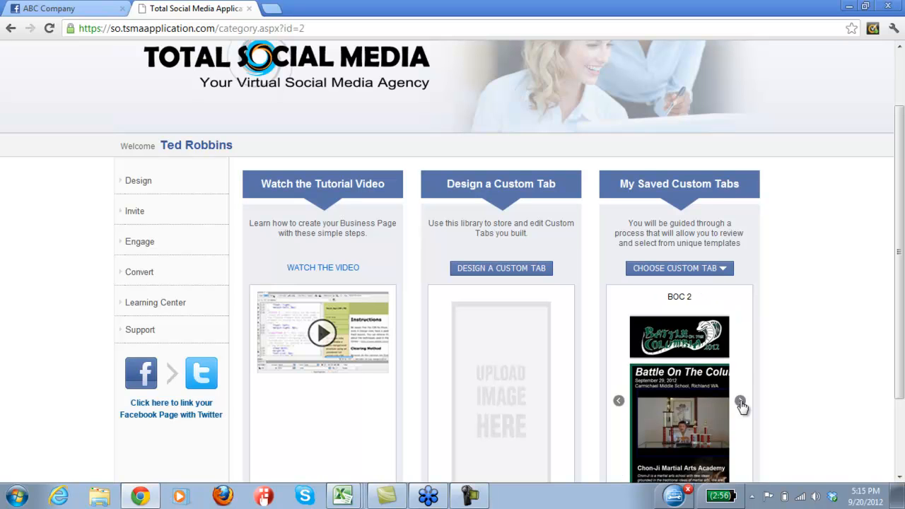
click(740, 403)
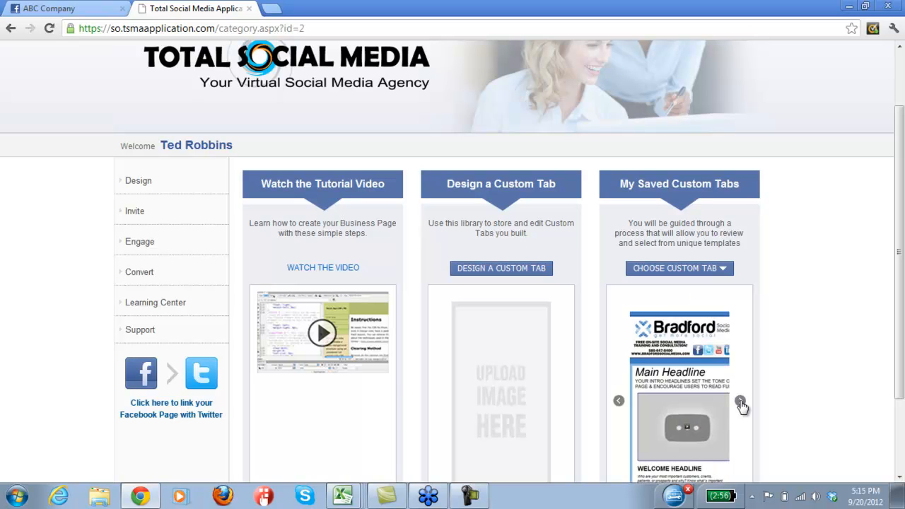
click(741, 402)
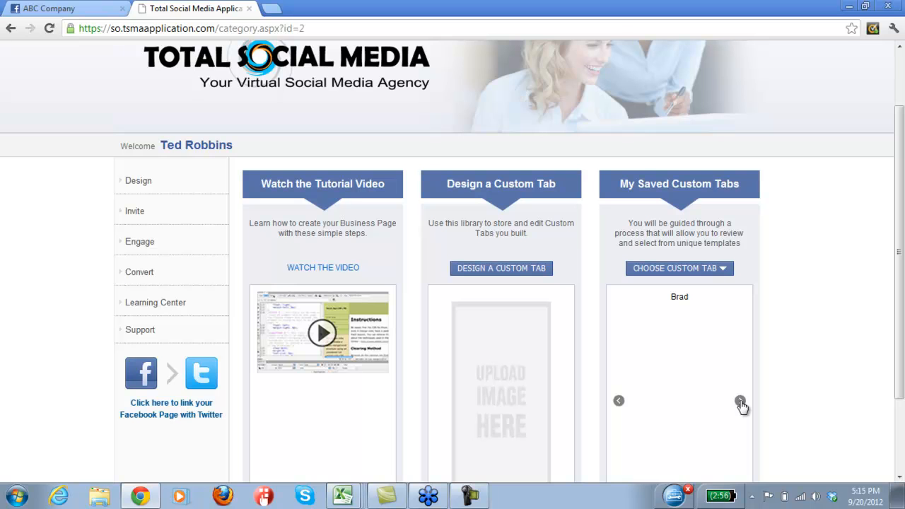
click(740, 402)
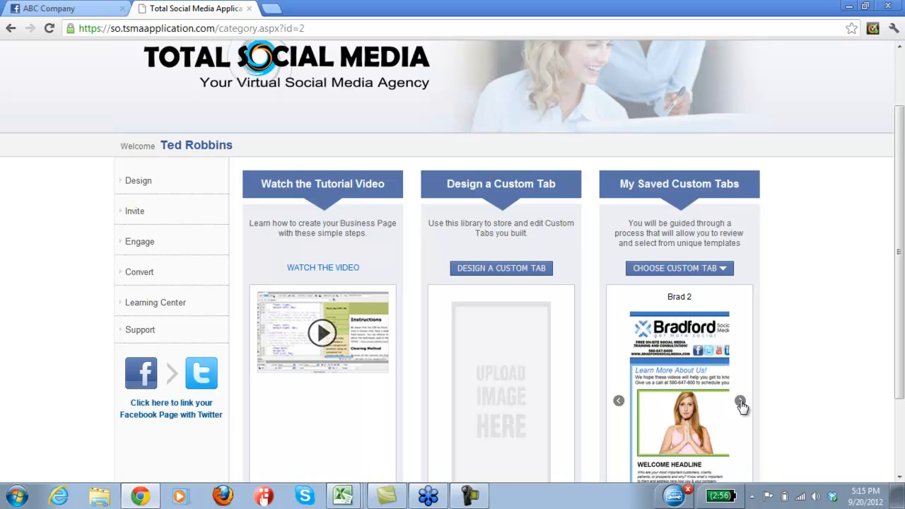
click(740, 402)
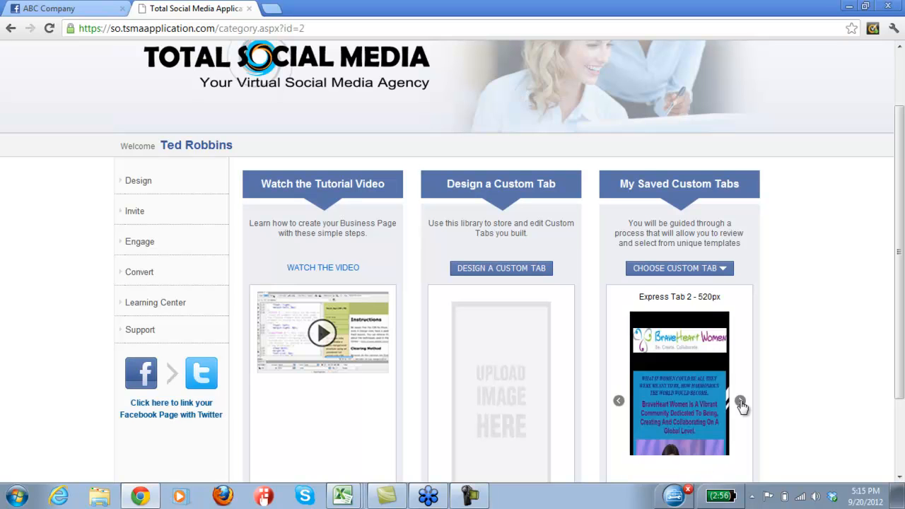
click(740, 403)
click(741, 402)
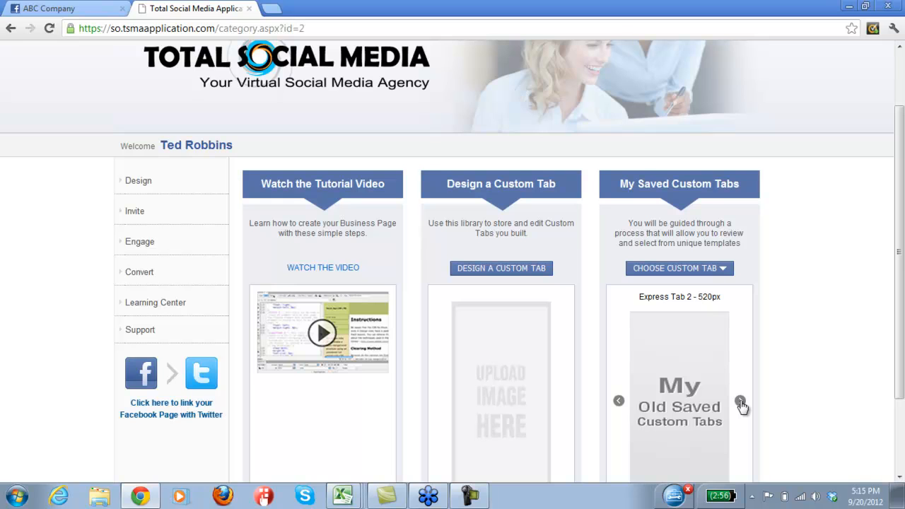
click(740, 402)
click(740, 402)
click(740, 402)
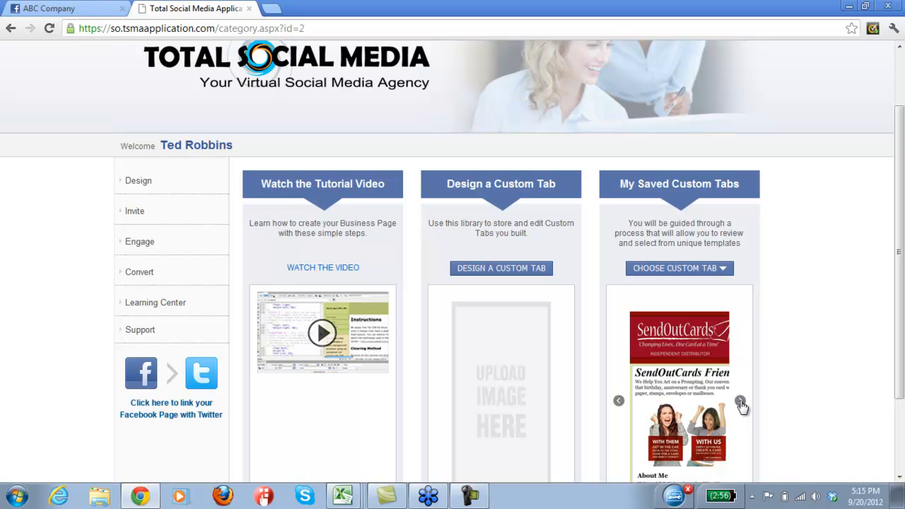
click(740, 402)
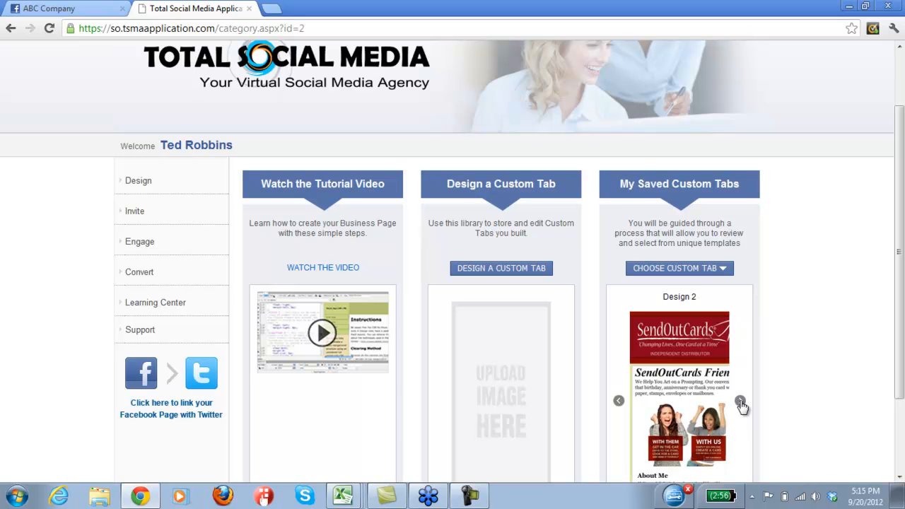
click(740, 402)
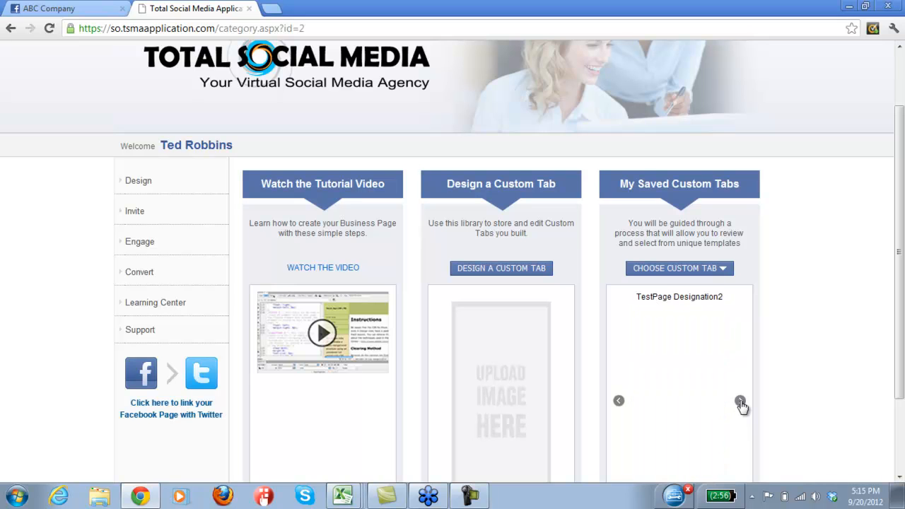
click(740, 403)
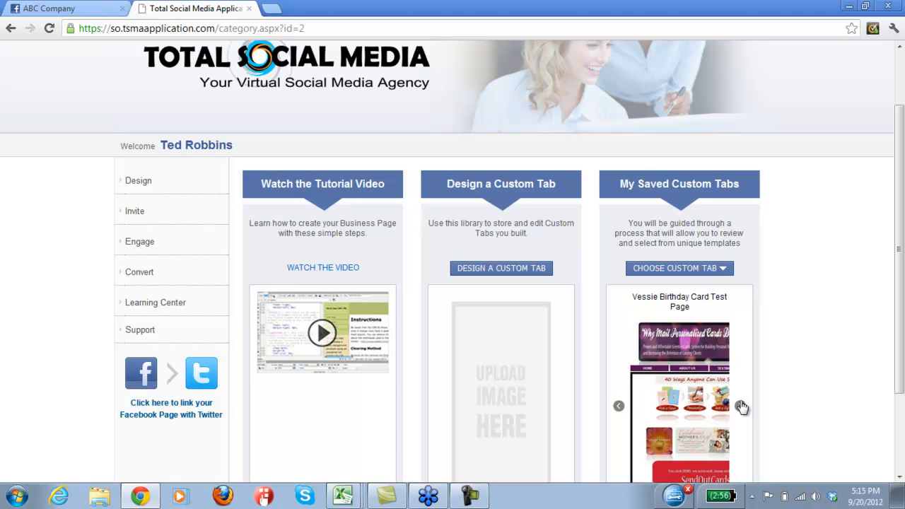
click(741, 407)
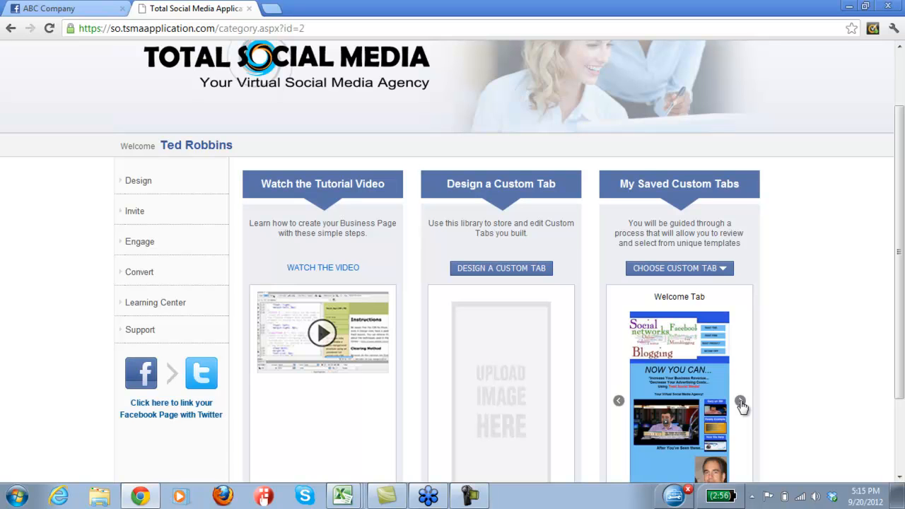
click(740, 402)
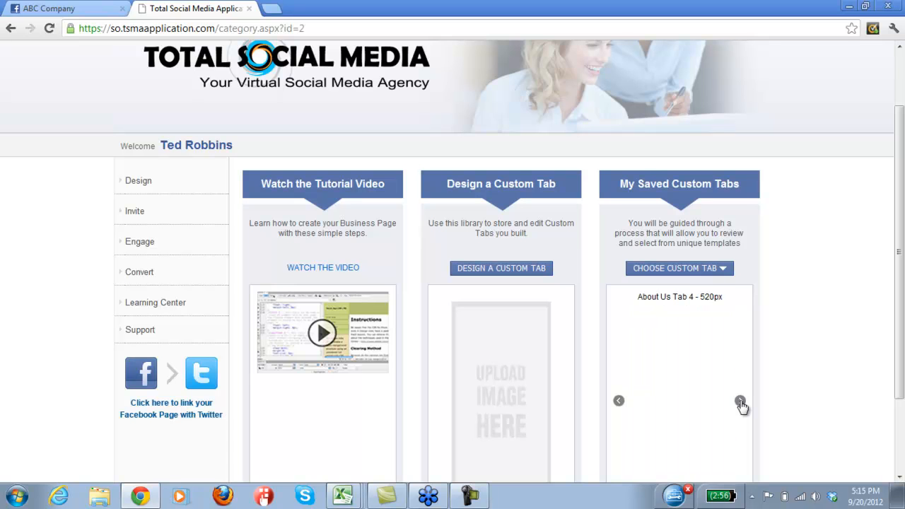
click(741, 402)
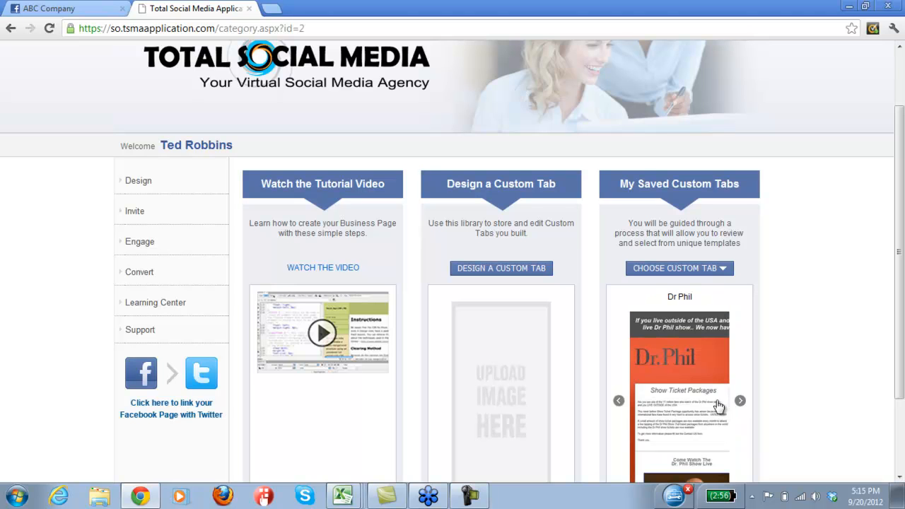
Open the Dr Phil saved tab and publish it as a custom tab to the ABC Company page.
click(685, 391)
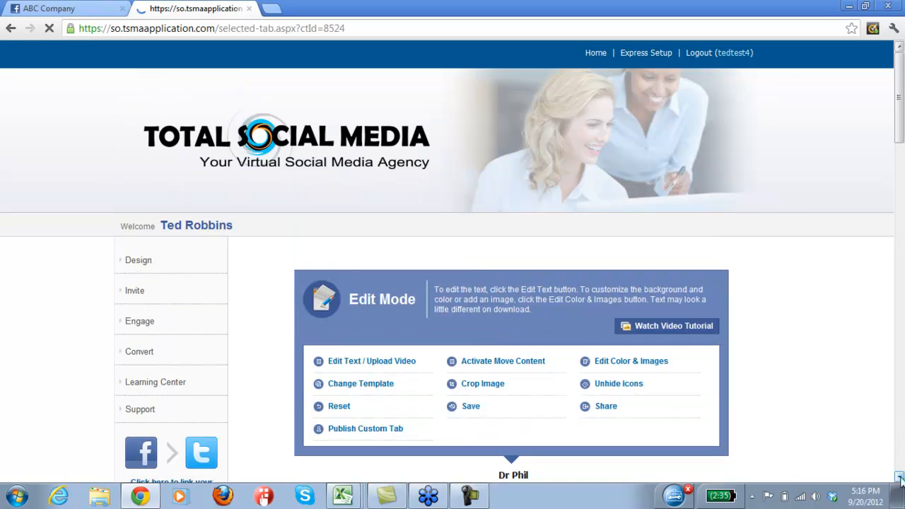
click(899, 478)
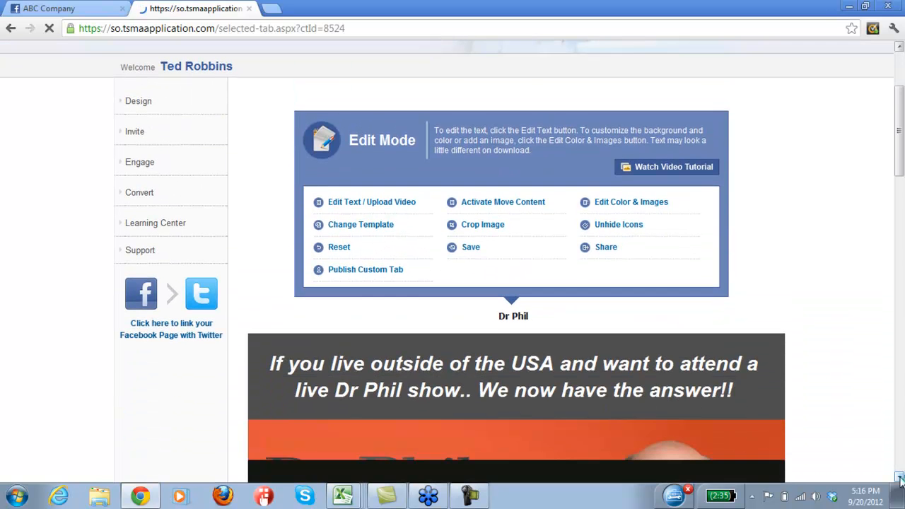
click(359, 272)
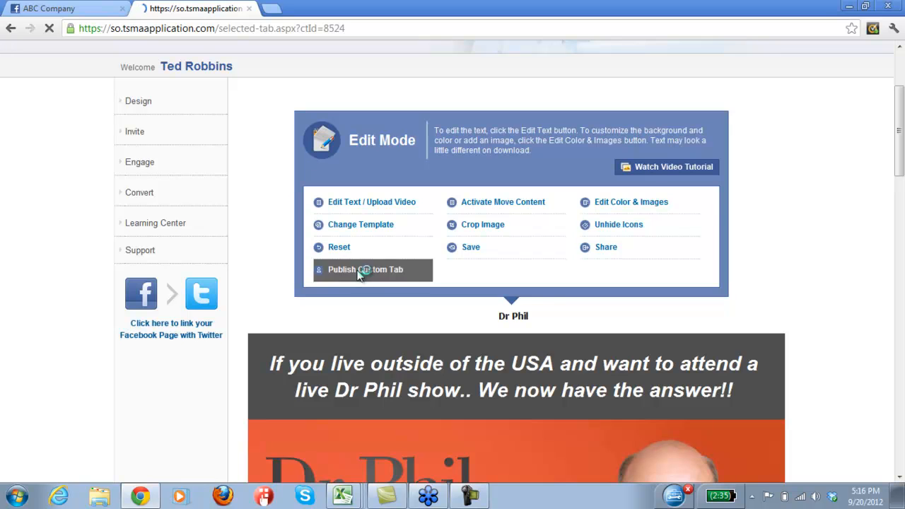
click(900, 478)
click(899, 478)
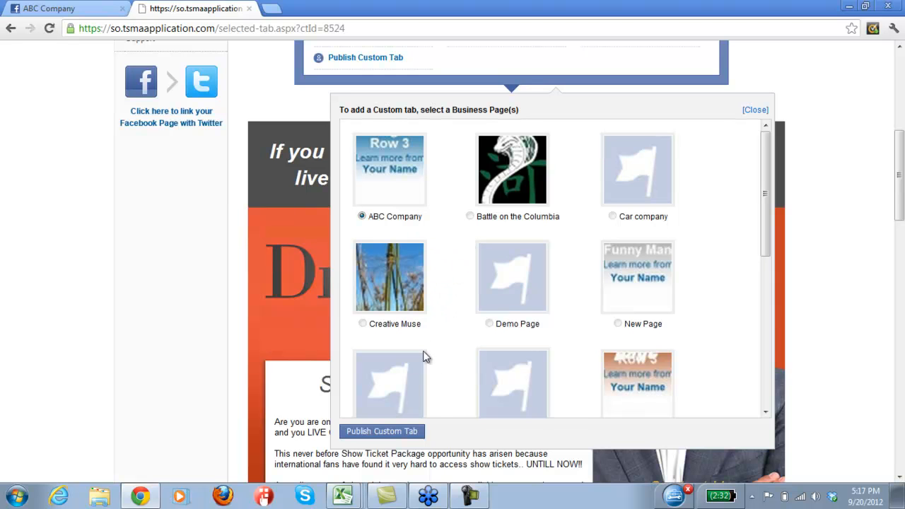
click(380, 433)
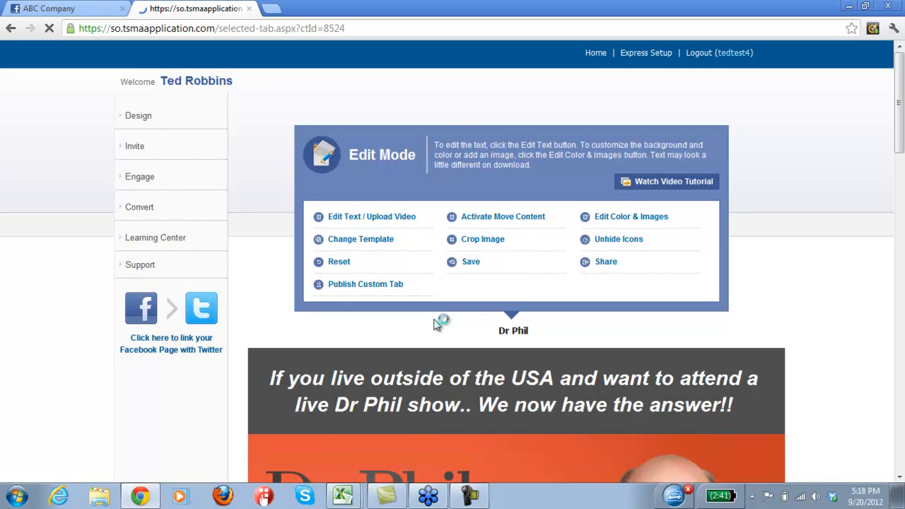
click(900, 478)
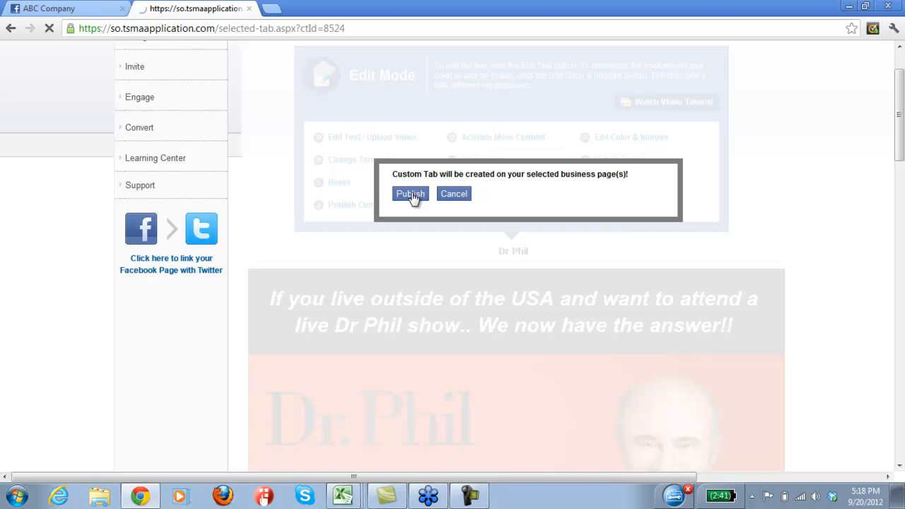
click(413, 195)
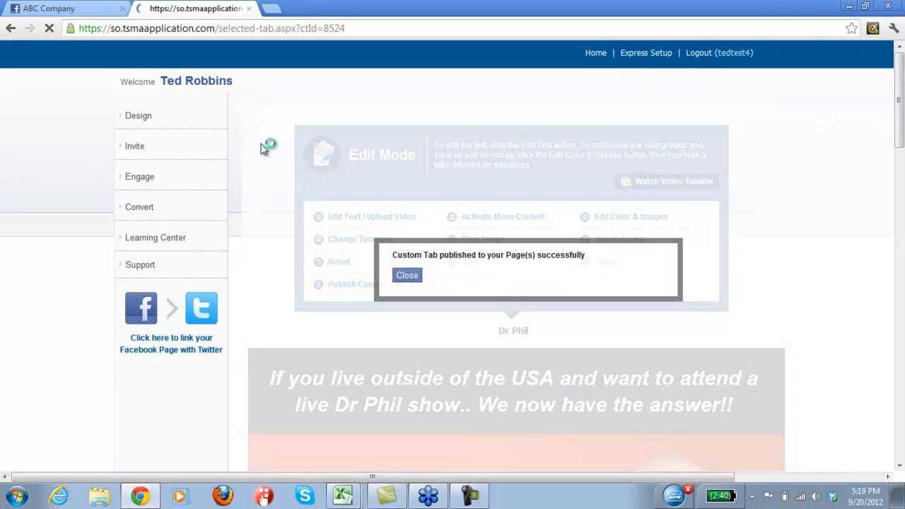
click(418, 279)
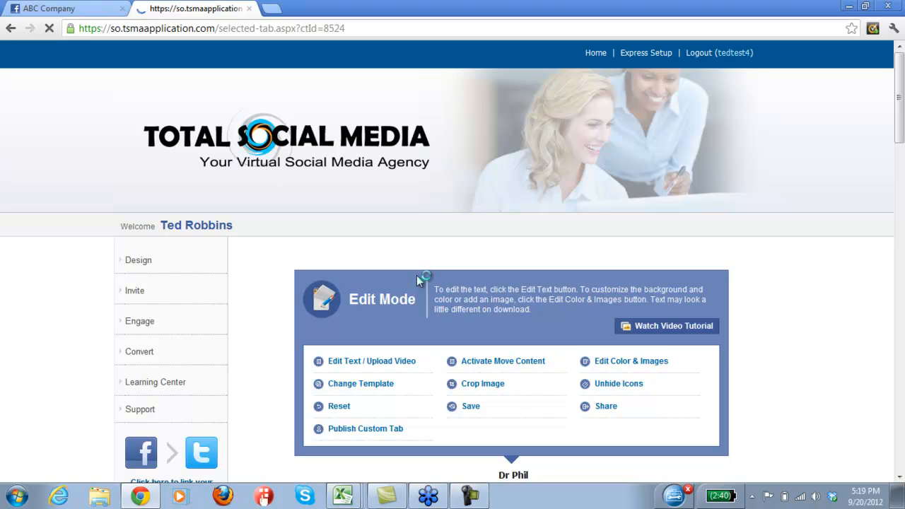
Expand the Design menu and return to the ABC Company Facebook page.
click(141, 268)
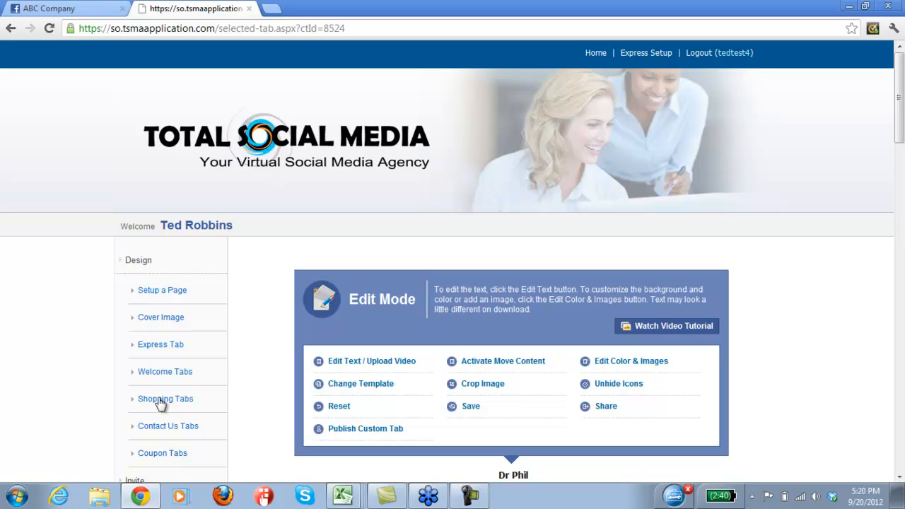
click(97, 12)
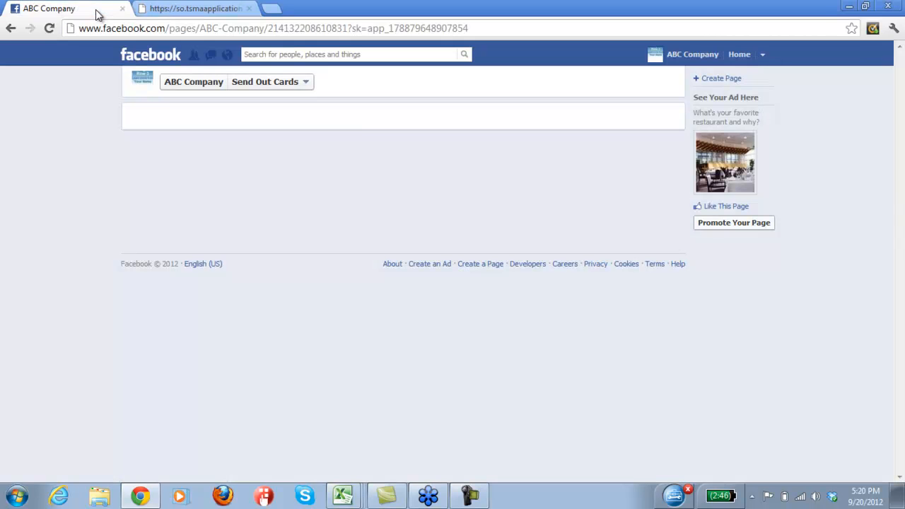
Open the Send Out Cards tab on the ABC Company page and go back to the page timeline.
click(50, 29)
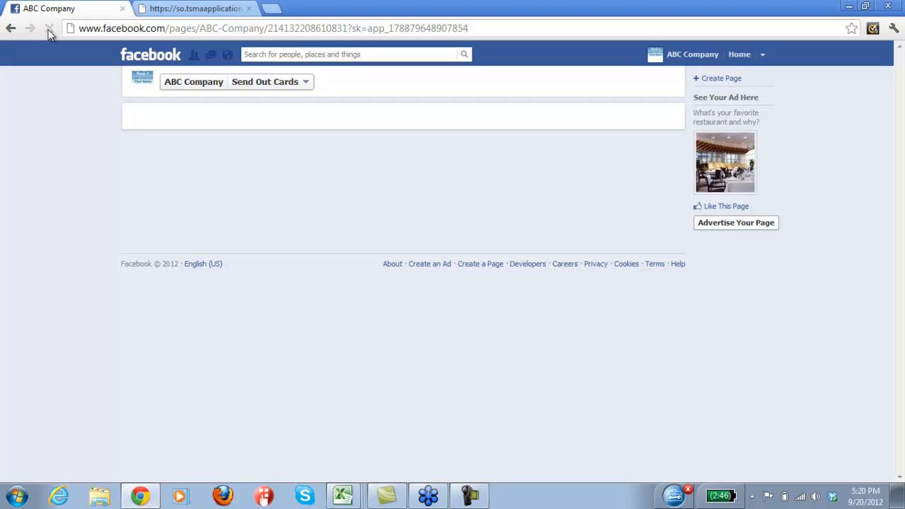
click(198, 86)
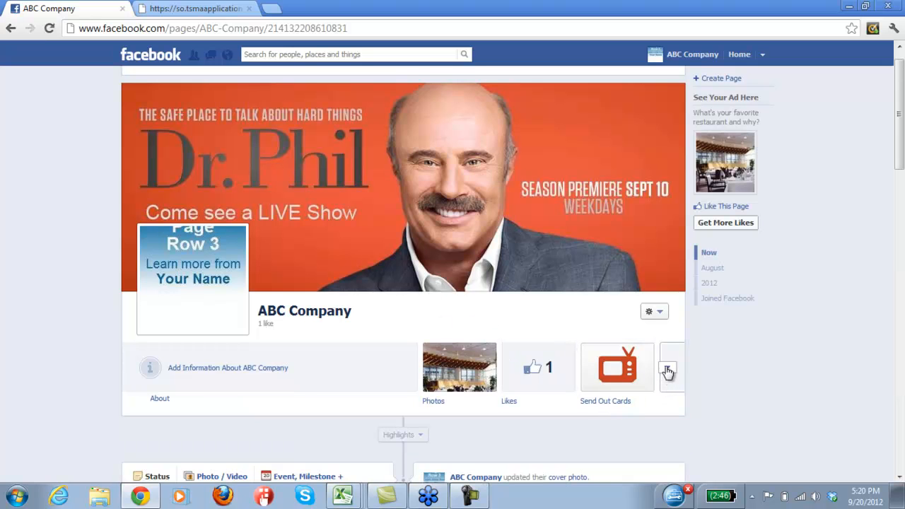
click(666, 368)
click(617, 407)
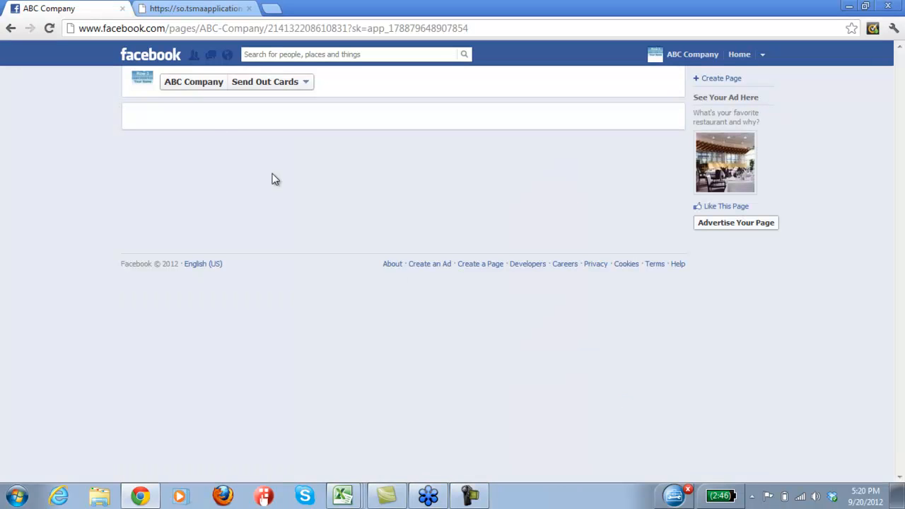
click(196, 82)
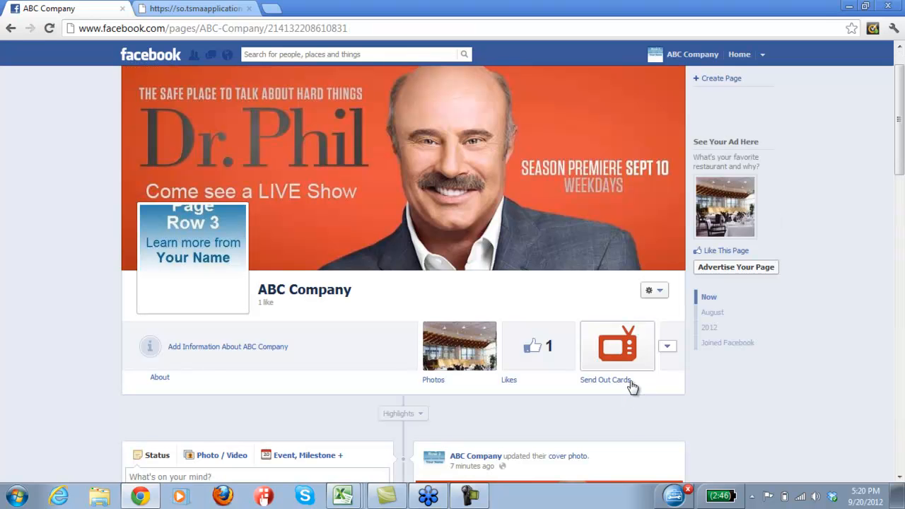
Rename the Send Out Cards app tab to Joes Flowers through its edit settings and save.
click(668, 350)
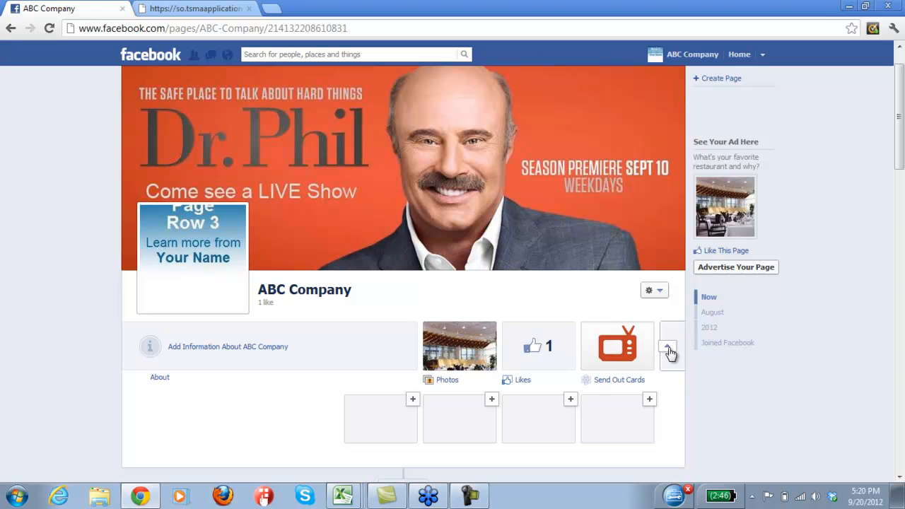
click(650, 329)
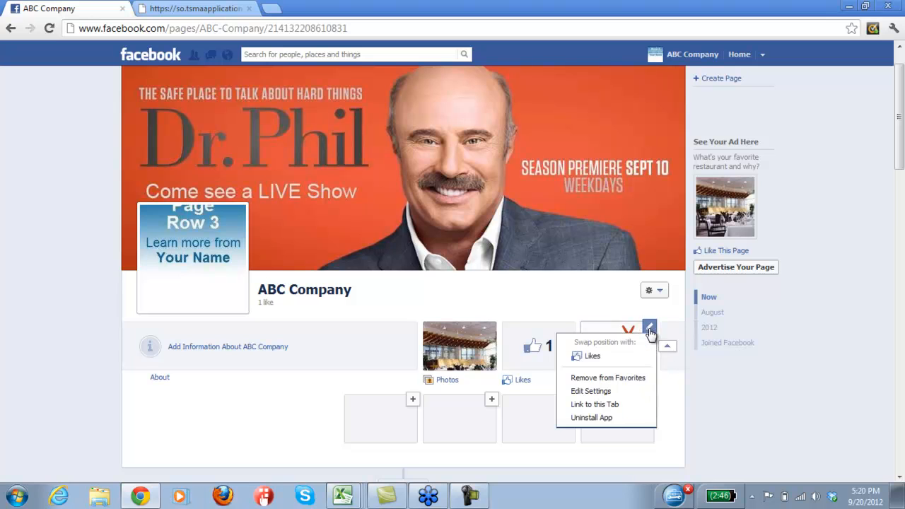
click(599, 393)
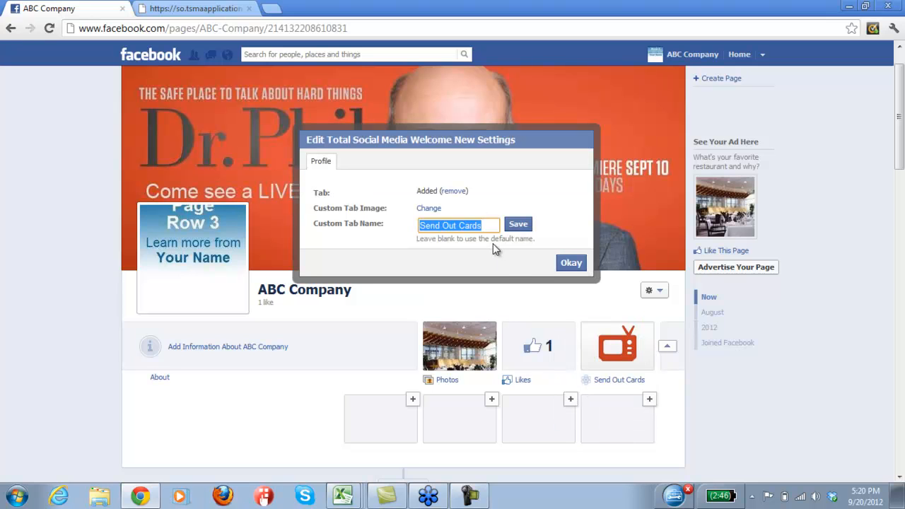
text(Jo)
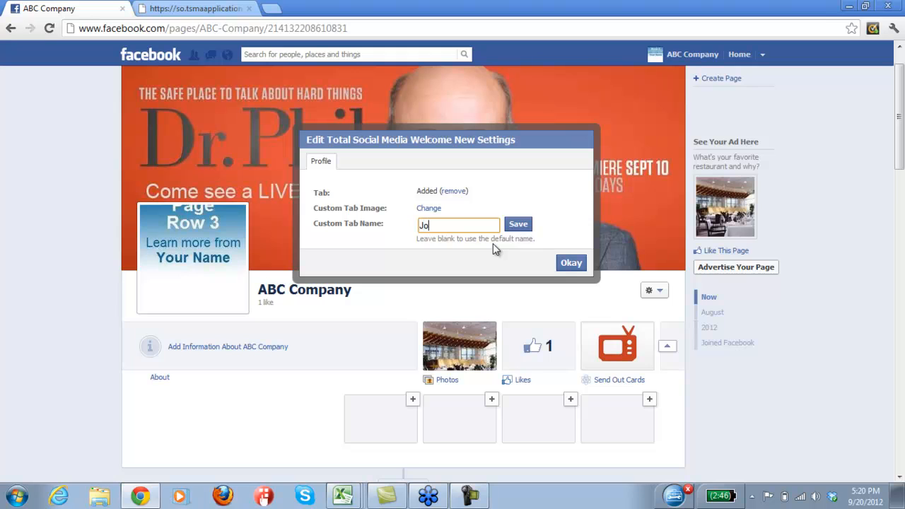
text(es Flowers)
click(518, 224)
click(570, 264)
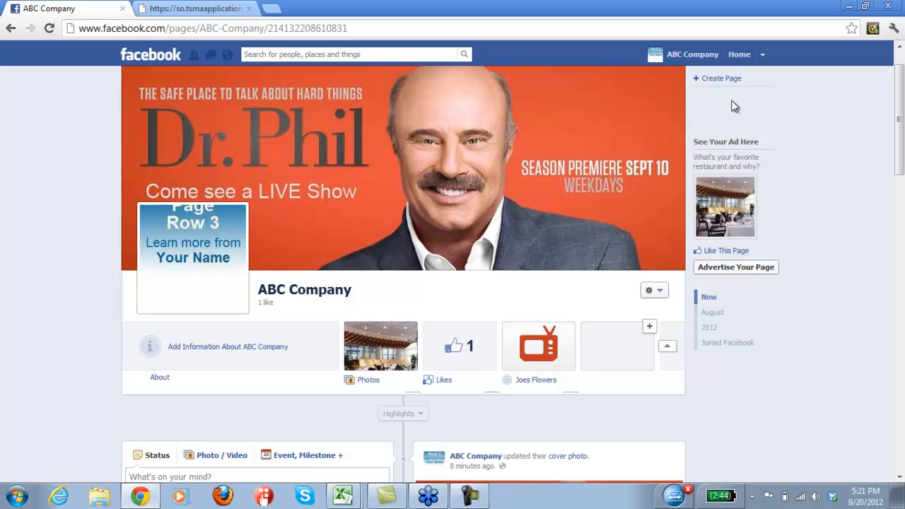
Switch to using Facebook as the user's own personal page and hide its admin panel.
click(762, 55)
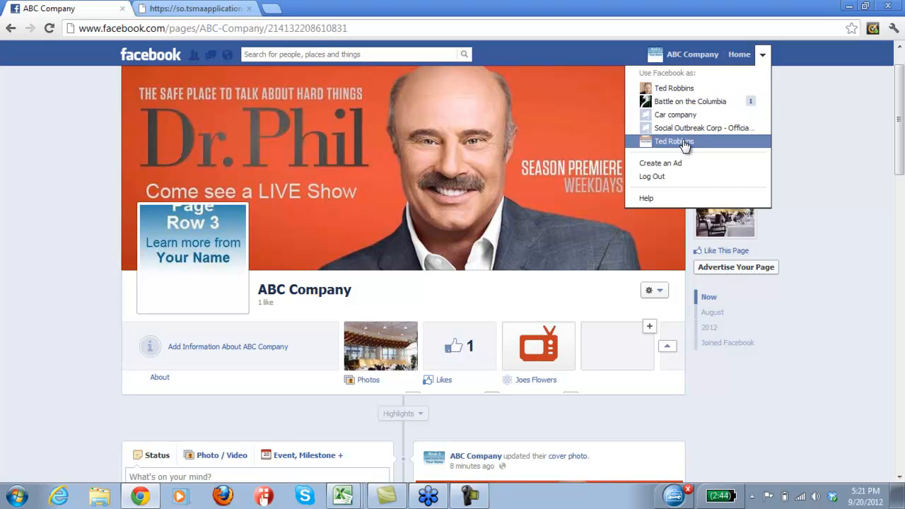
click(673, 141)
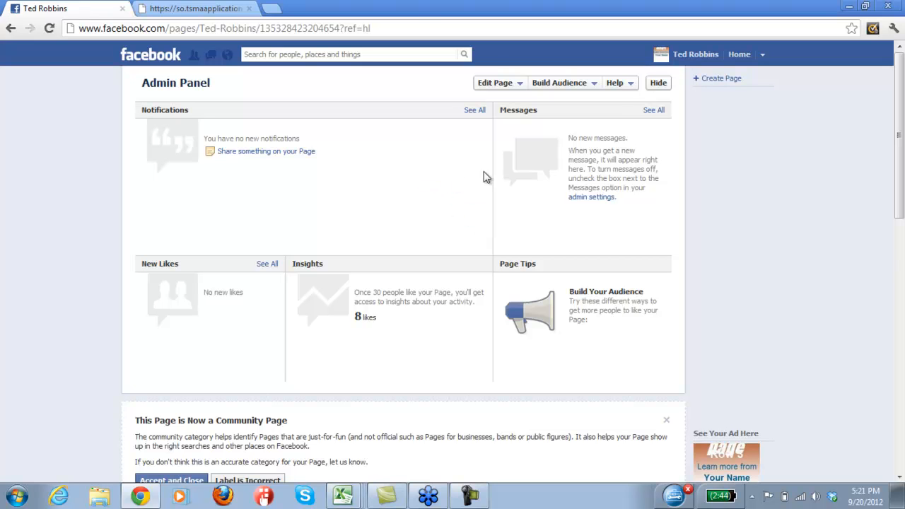
click(659, 84)
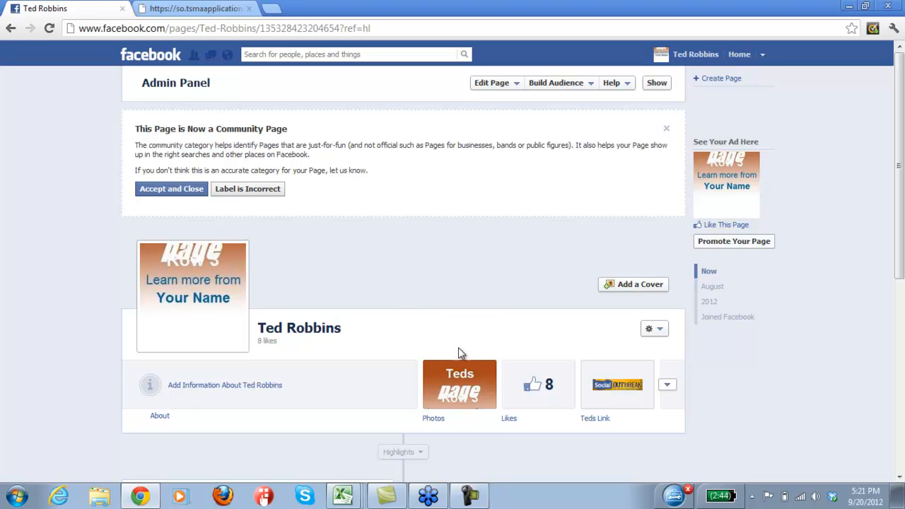
Browse the business page list for publishing the Dr Phil custom tab, close it, and return to the Facebook tab.
click(899, 477)
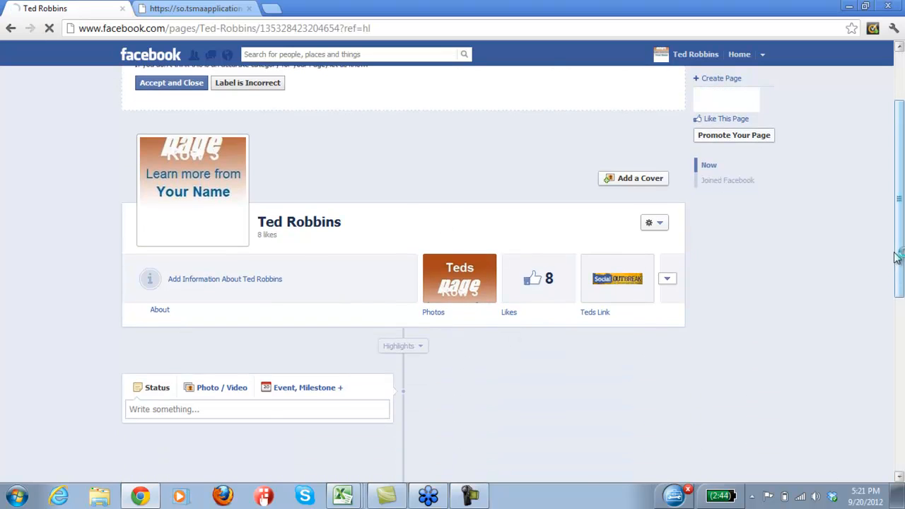
scroll(850, 161, up, 2)
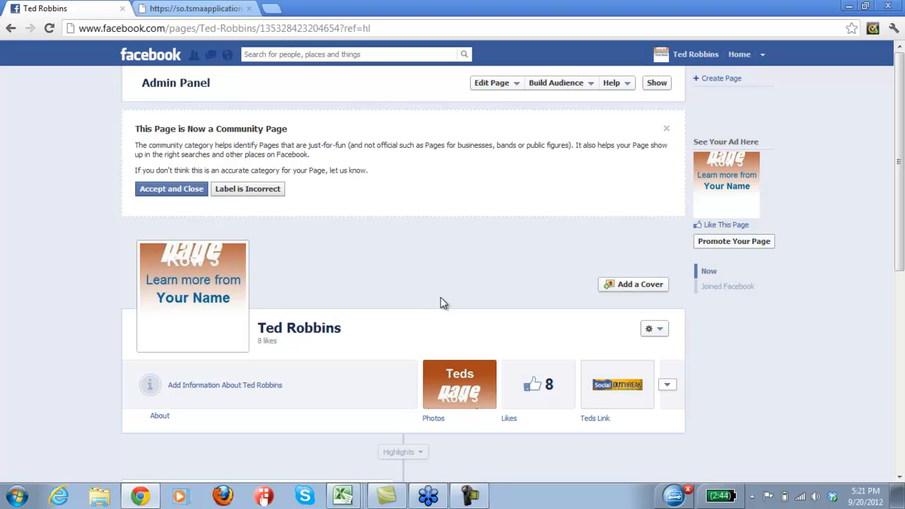
click(220, 10)
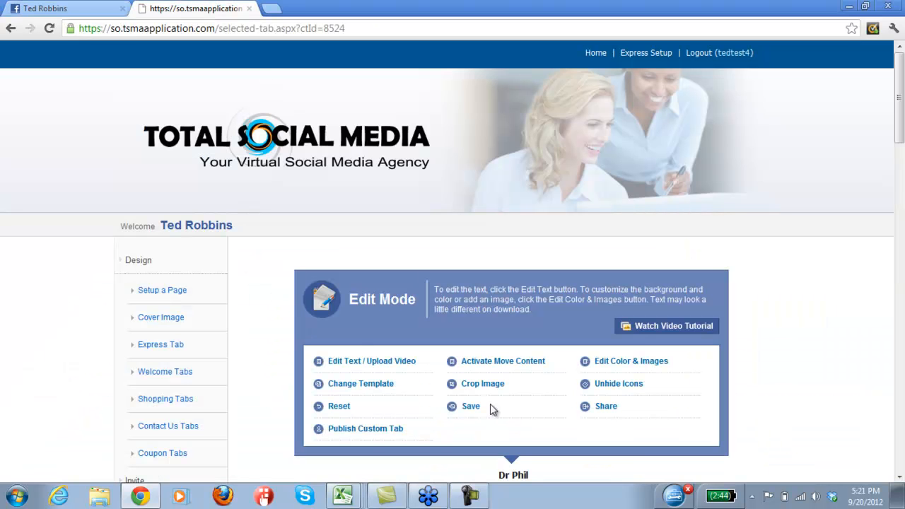
click(899, 478)
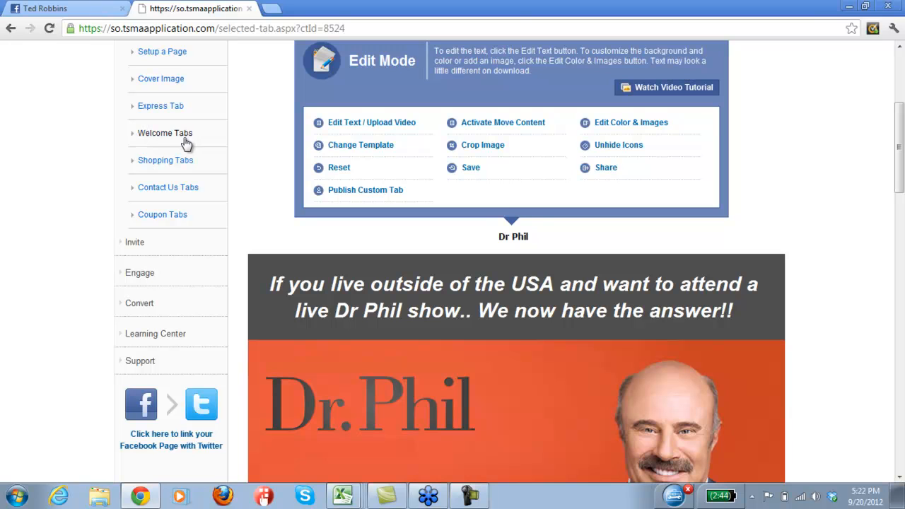
click(377, 197)
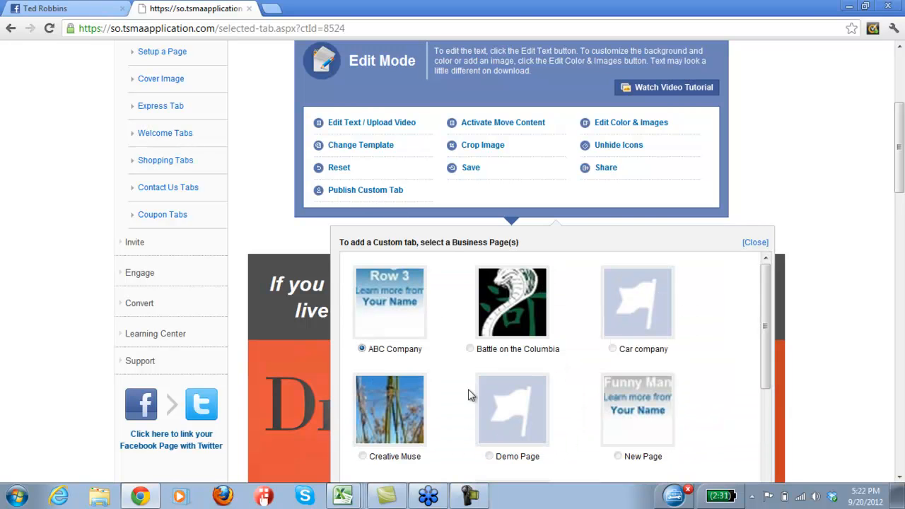
scroll(834, 452, down, 2)
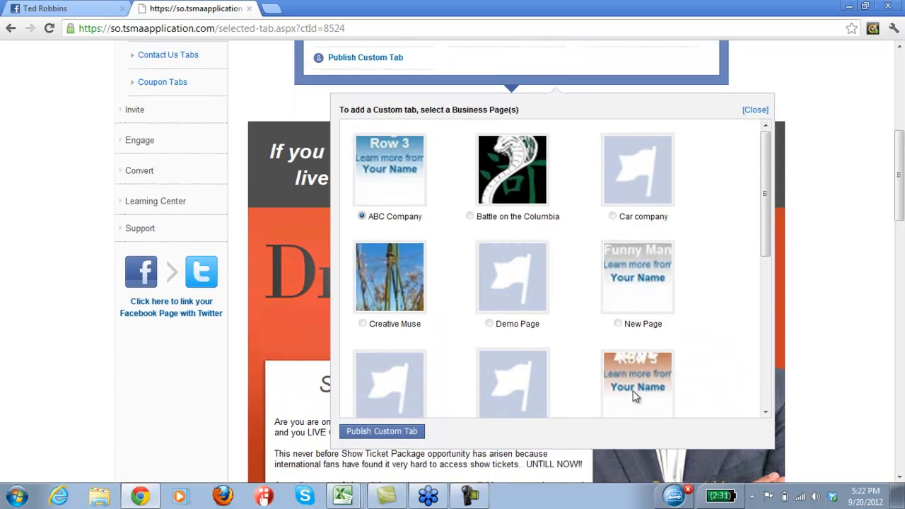
click(766, 411)
drag(765, 411, 765, 411)
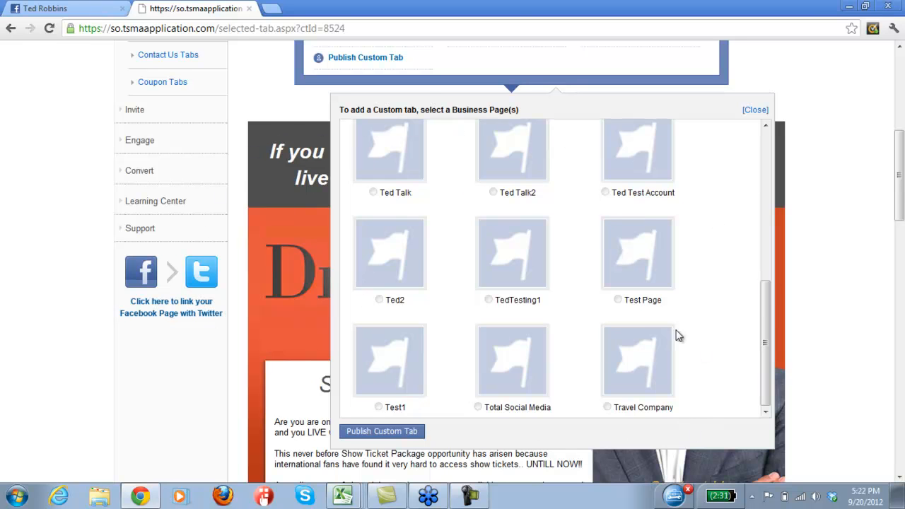
click(764, 137)
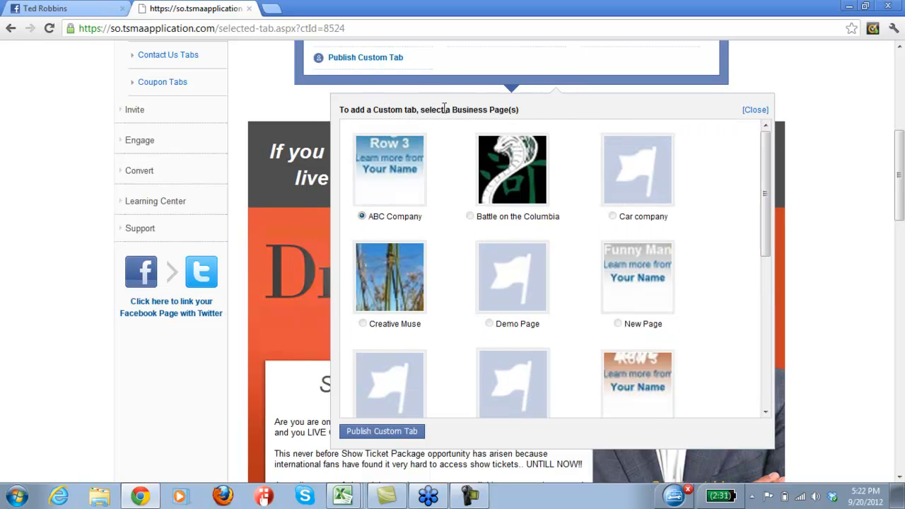
click(751, 111)
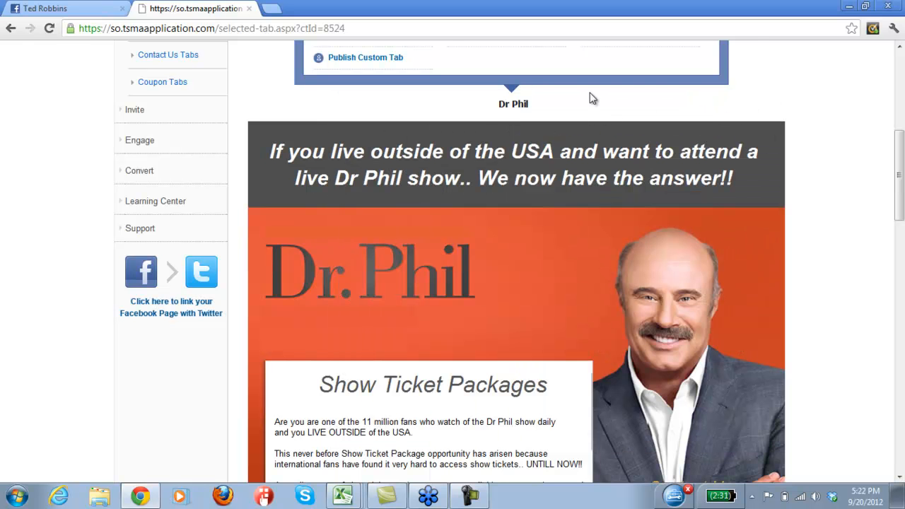
drag(900, 200, 804, 121)
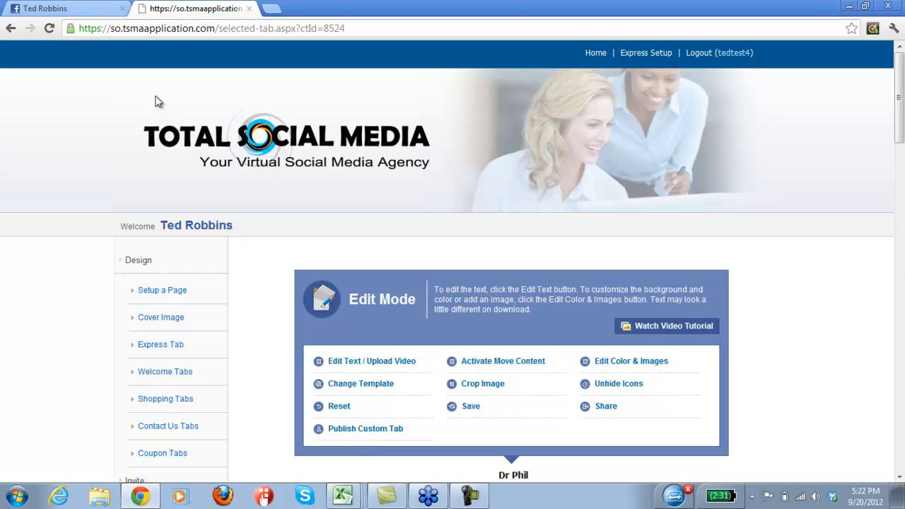
click(85, 8)
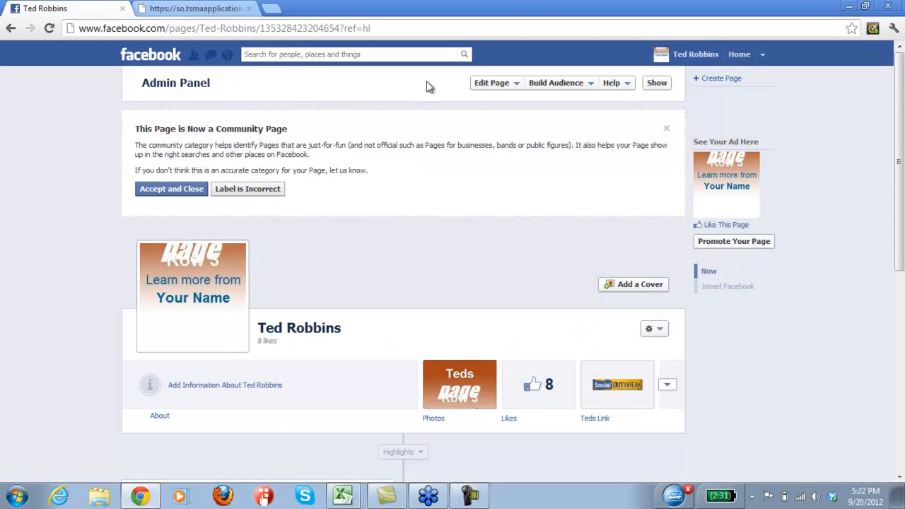